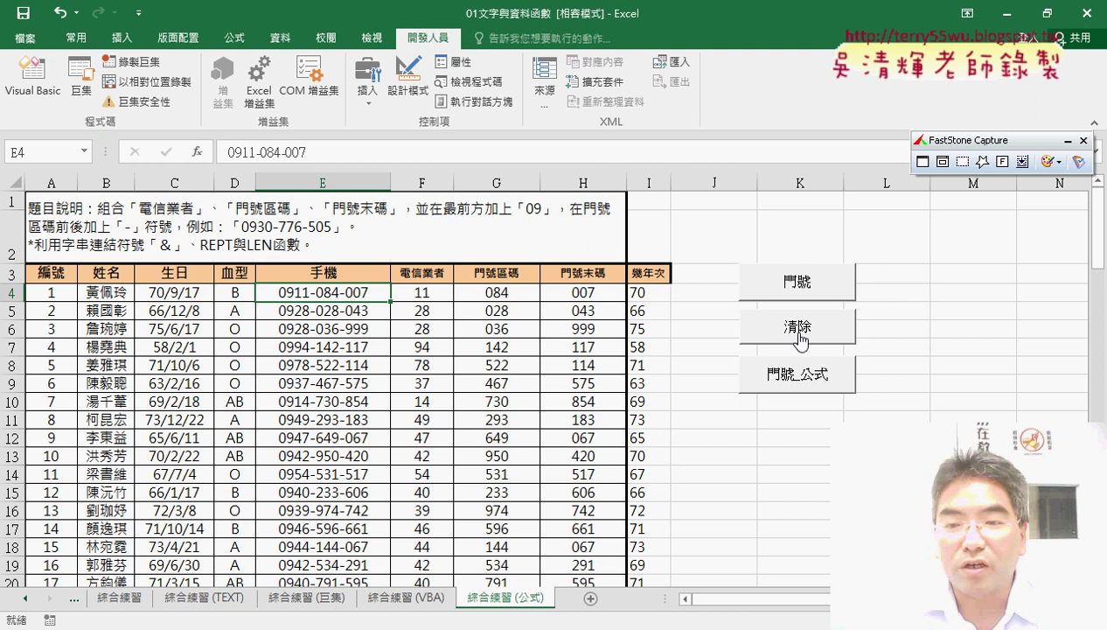
{"action": "left_click", "coordinate": [840, 328]}
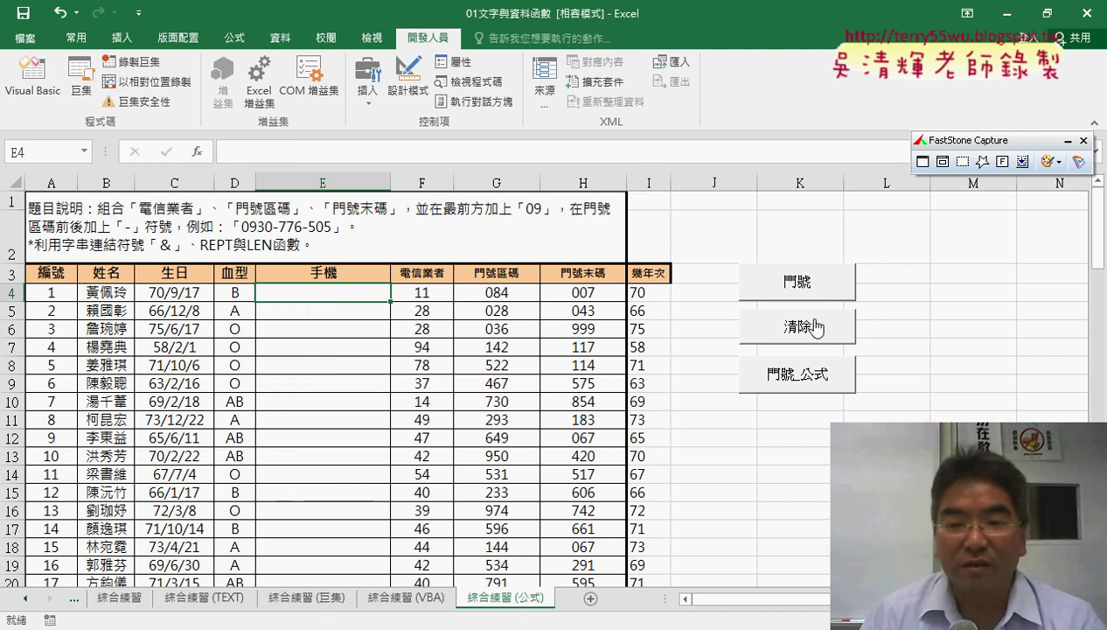
{"action": "left_click", "coordinate": [806, 285]}
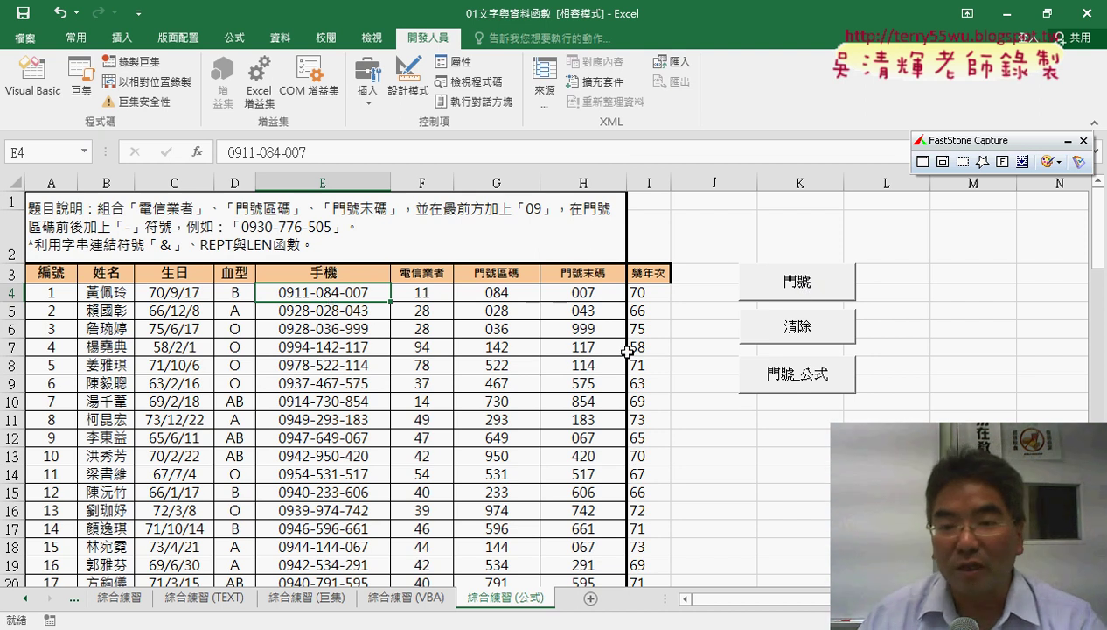
{"action": "left_click", "coordinate": [793, 382]}
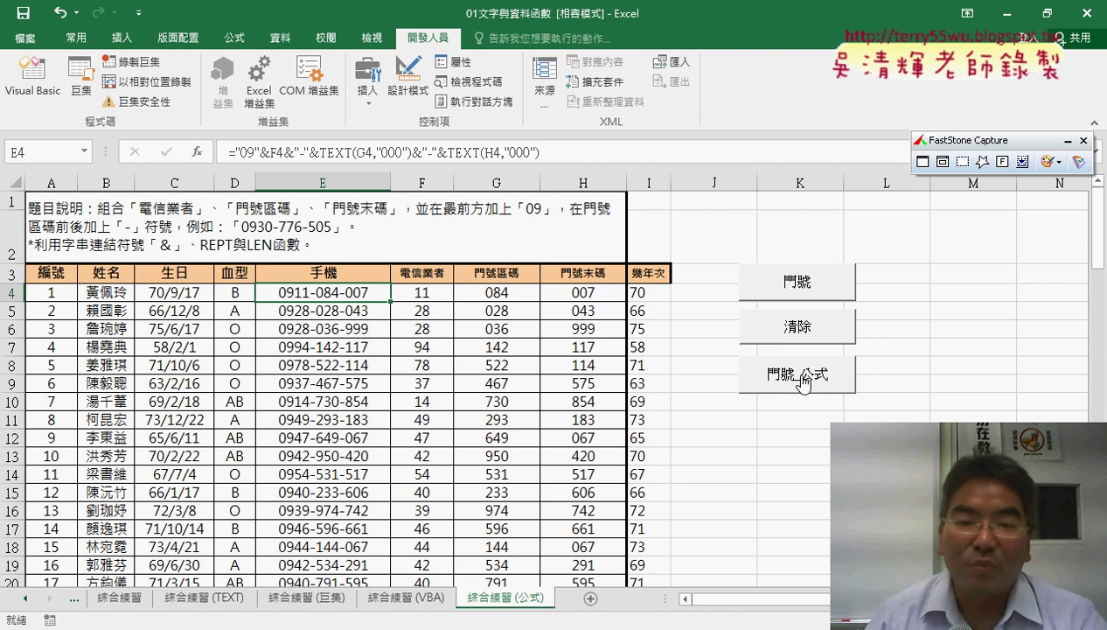
{"action": "left_click", "coordinate": [638, 183]}
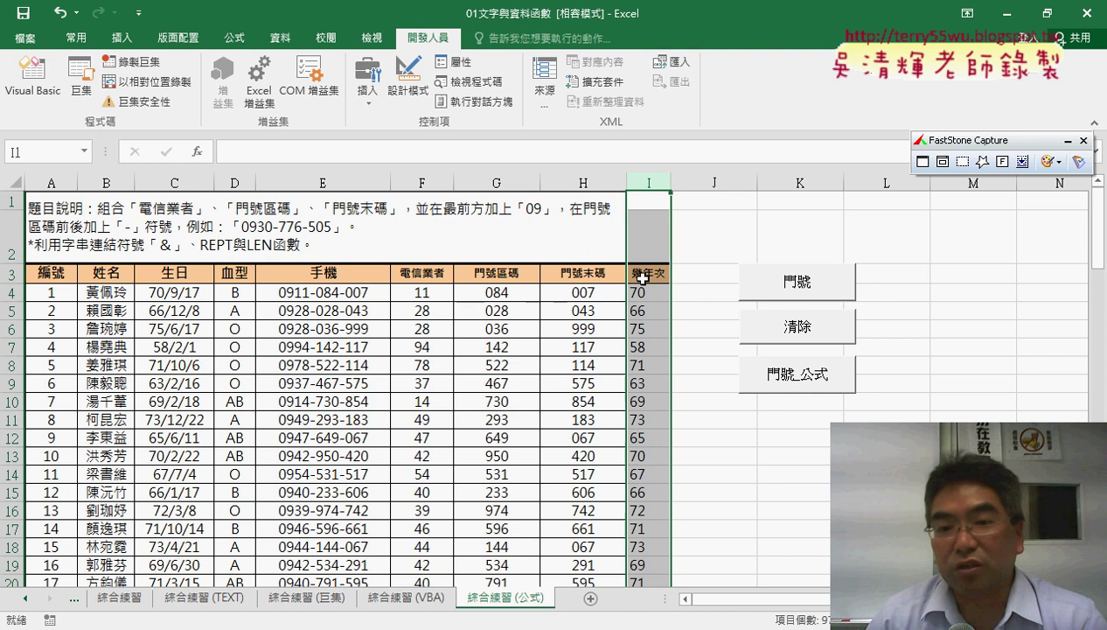
- Check the 幾年次 year cells against C4's birth date, then delete column I's values from I4 down
{"action": "left_click", "coordinate": [642, 277]}
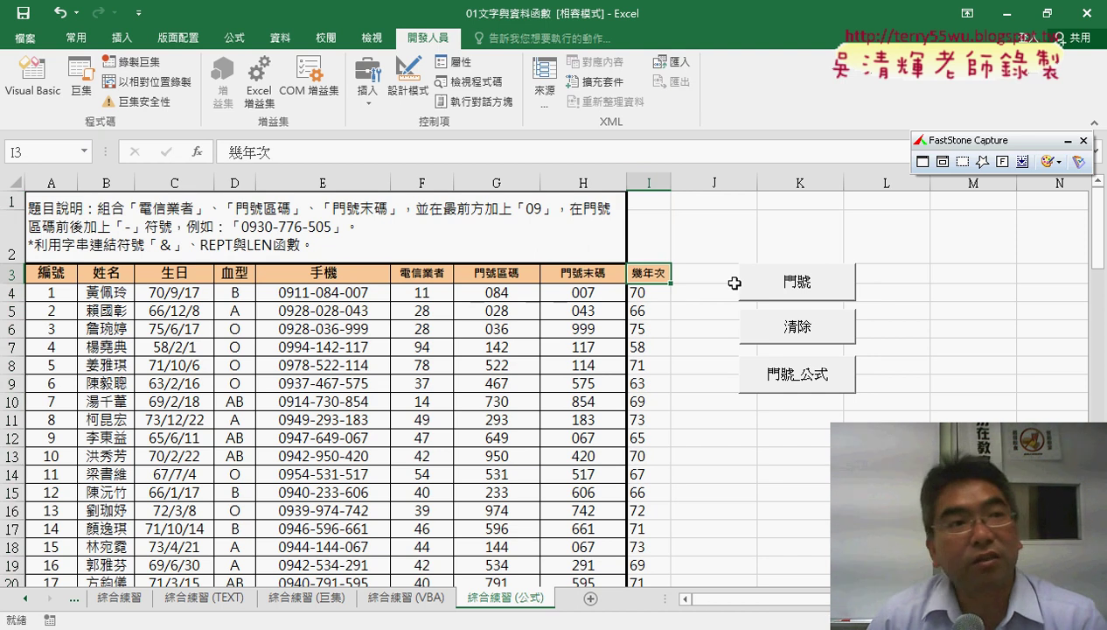
{"action": "left_click", "coordinate": [654, 298]}
{"action": "left_click", "coordinate": [190, 292]}
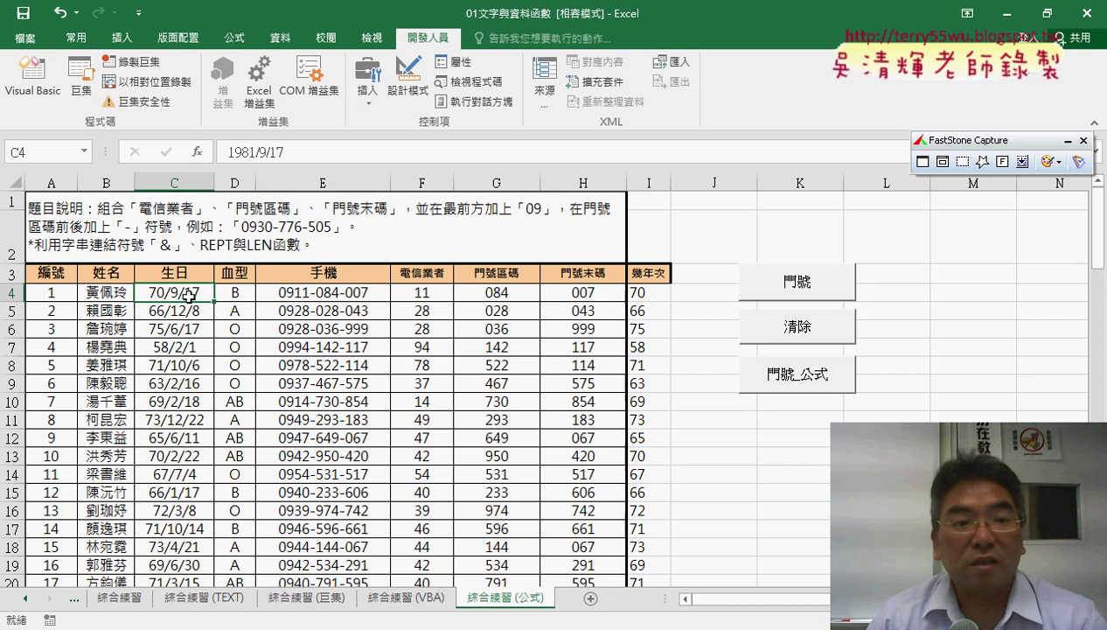
{"action": "left_click", "coordinate": [659, 290]}
{"action": "key", "text": "ctrl+shift+Down"}
{"action": "key", "text": "Delete"}
{"action": "scroll", "coordinate": [659, 290], "scroll_direction": "up", "scroll_amount": 20}
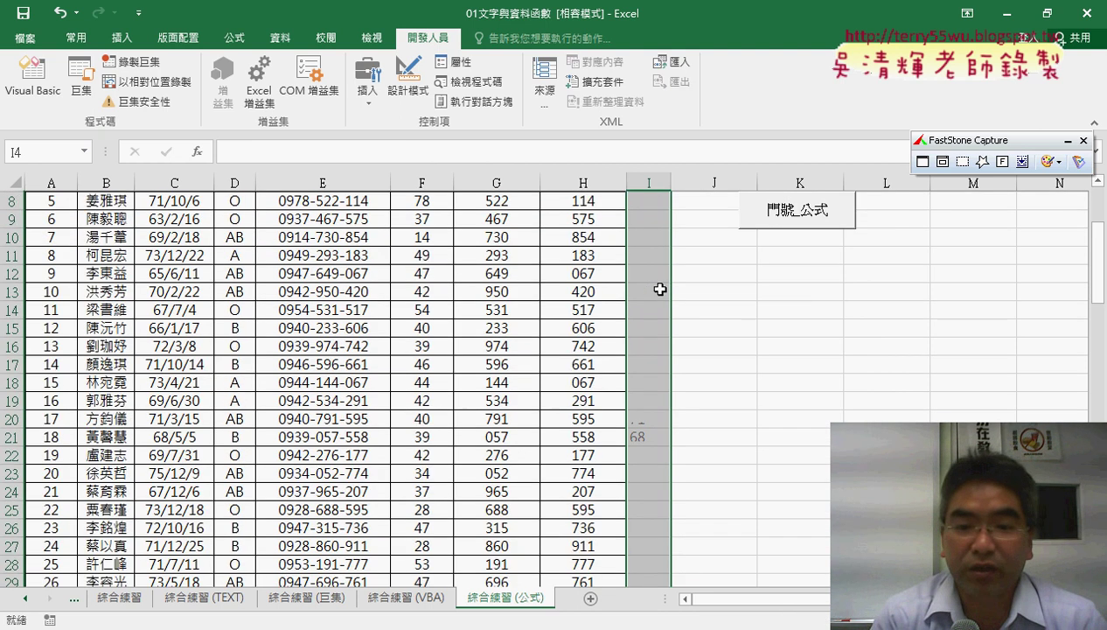
{"action": "scroll", "coordinate": [660, 289], "scroll_direction": "up", "scroll_amount": 3}
{"action": "left_click", "coordinate": [659, 290]}
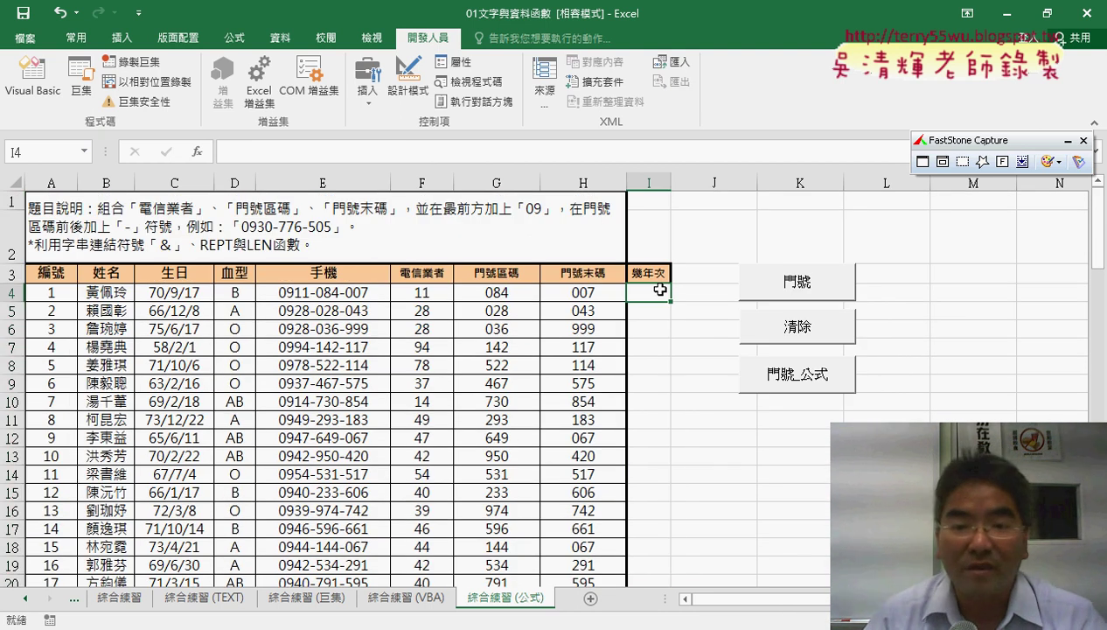
- Build =LEFT(C4,2) in I4 through Insert Function's Text category, previewing 29
{"action": "left_click", "coordinate": [202, 151]}
{"action": "left_click", "coordinate": [791, 224]}
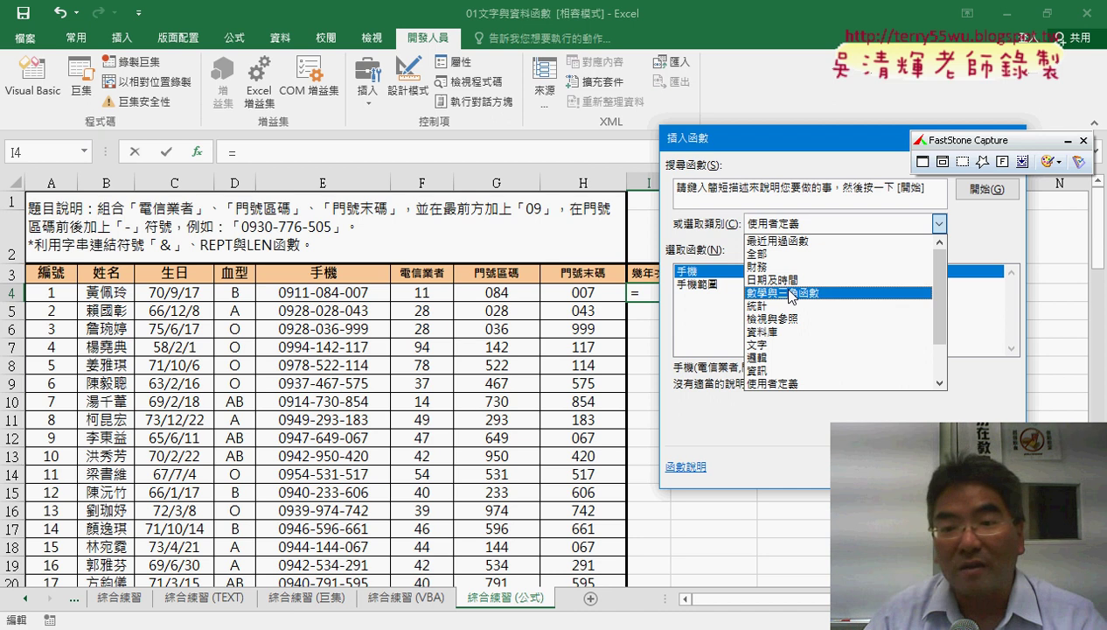
{"action": "left_click", "coordinate": [769, 344]}
{"action": "left_click", "coordinate": [1013, 299]}
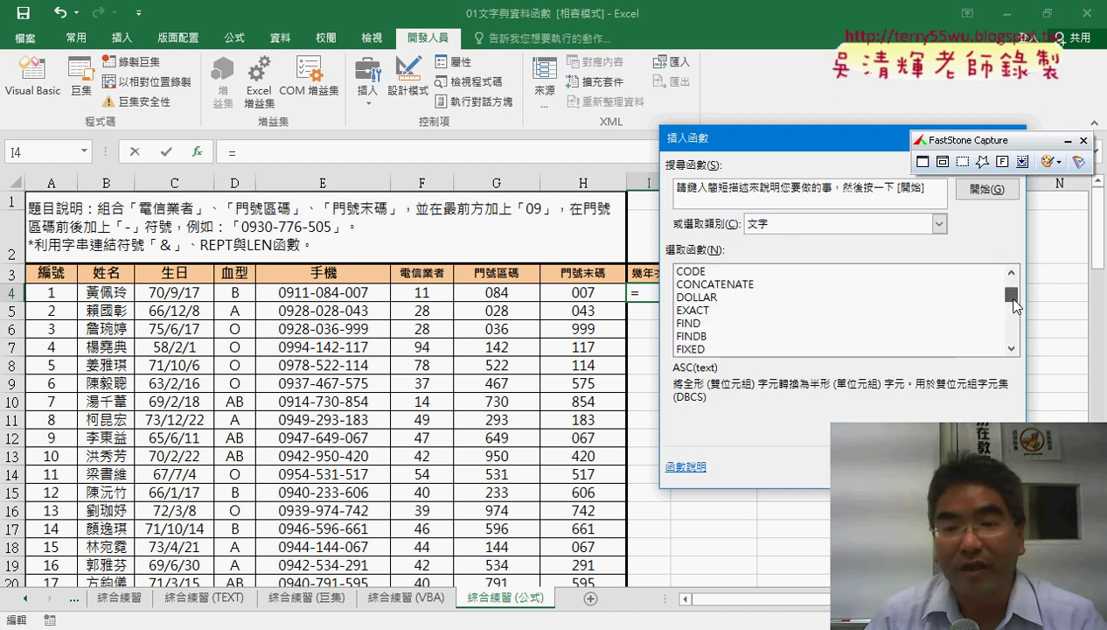
{"action": "left_click", "coordinate": [1013, 305]}
{"action": "double_click", "coordinate": [703, 286]}
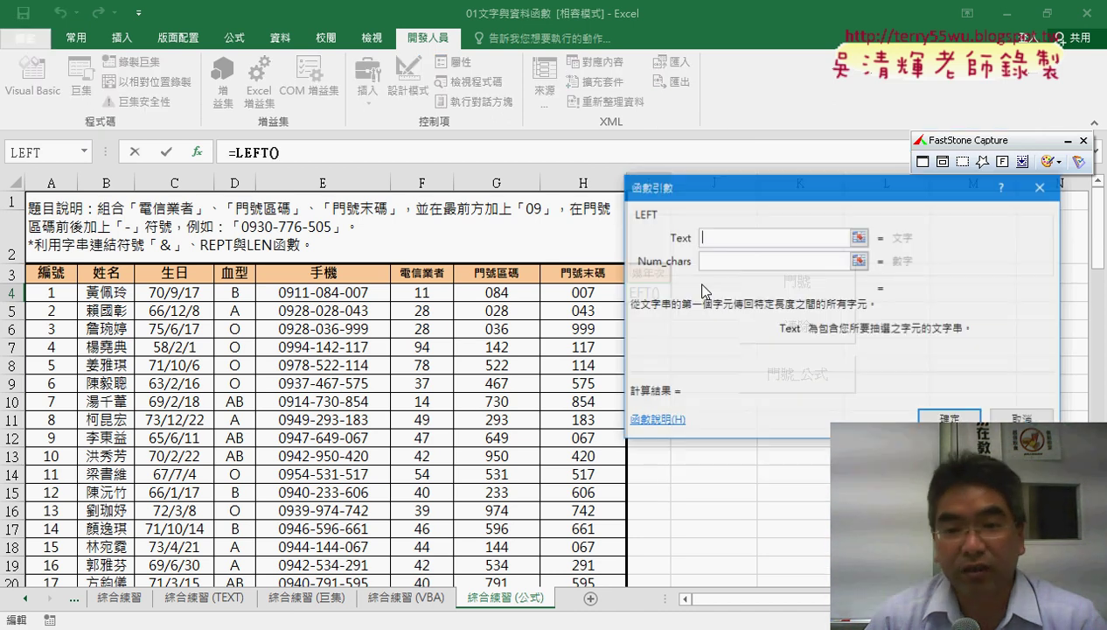
{"action": "left_click", "coordinate": [190, 292]}
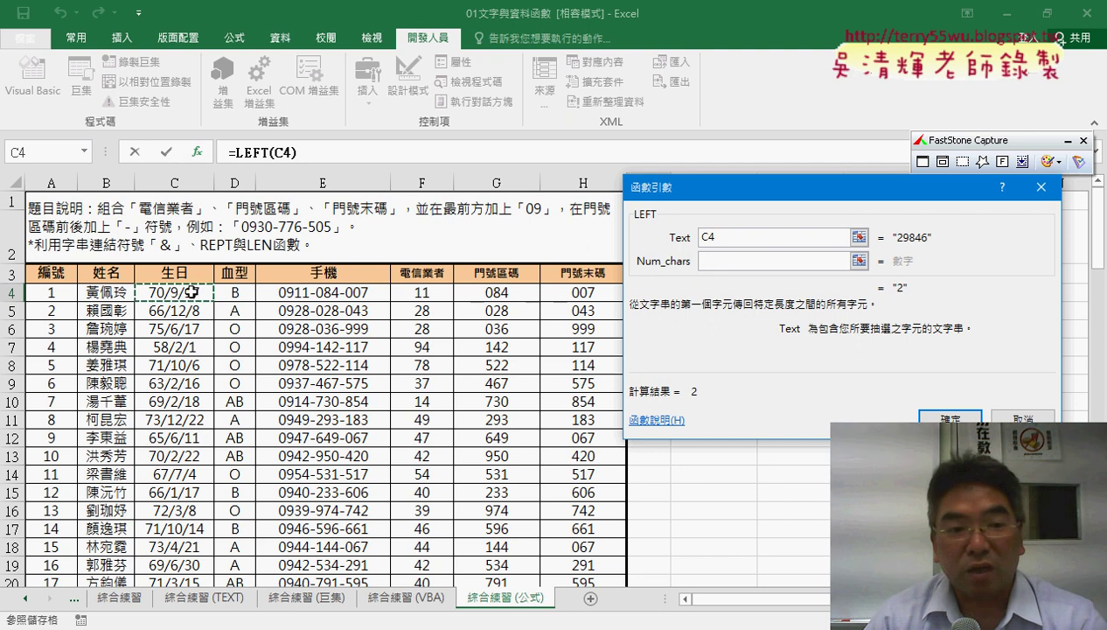
{"action": "left_click", "coordinate": [727, 260]}
{"action": "type", "text": "2"}
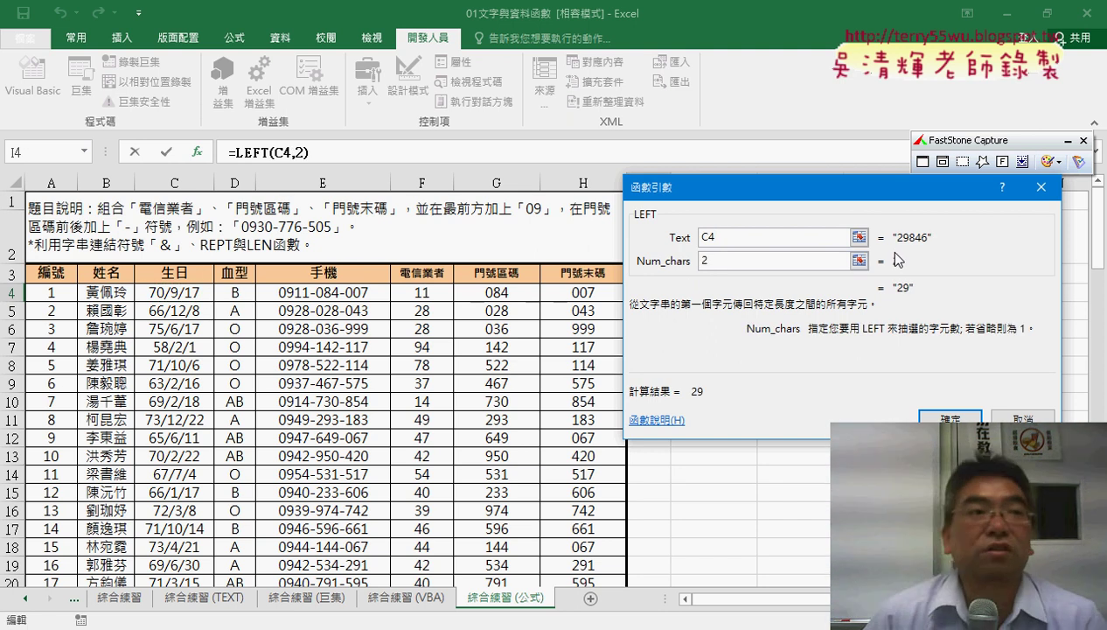
{"action": "left_click", "coordinate": [1008, 407]}
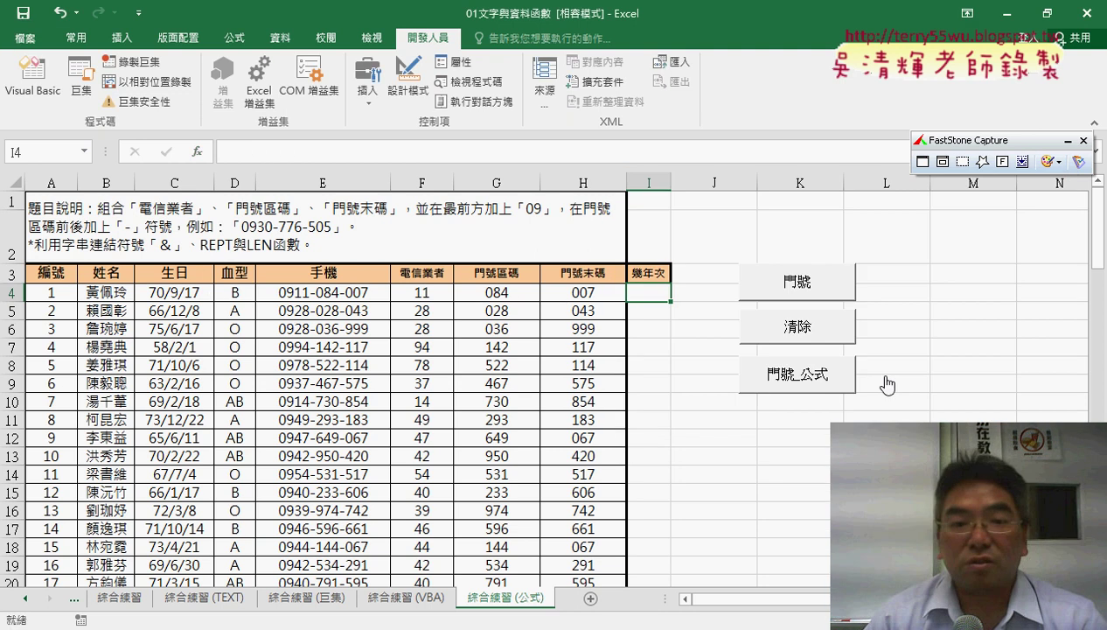
{"action": "left_click", "coordinate": [182, 294]}
{"action": "right_click", "coordinate": [182, 294]}
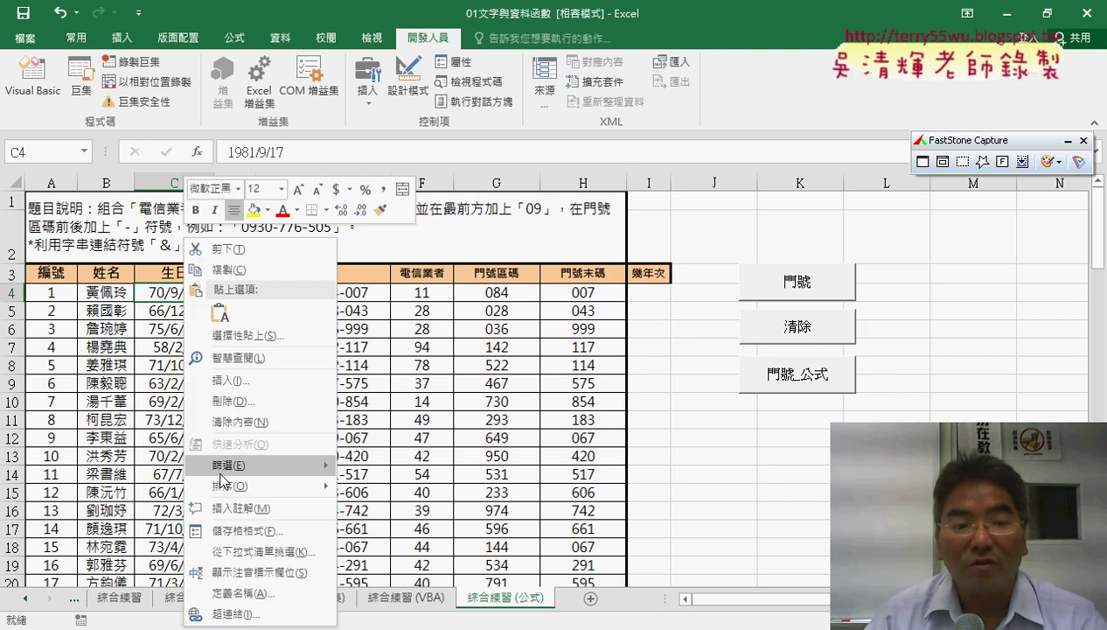
{"action": "left_click", "coordinate": [256, 531]}
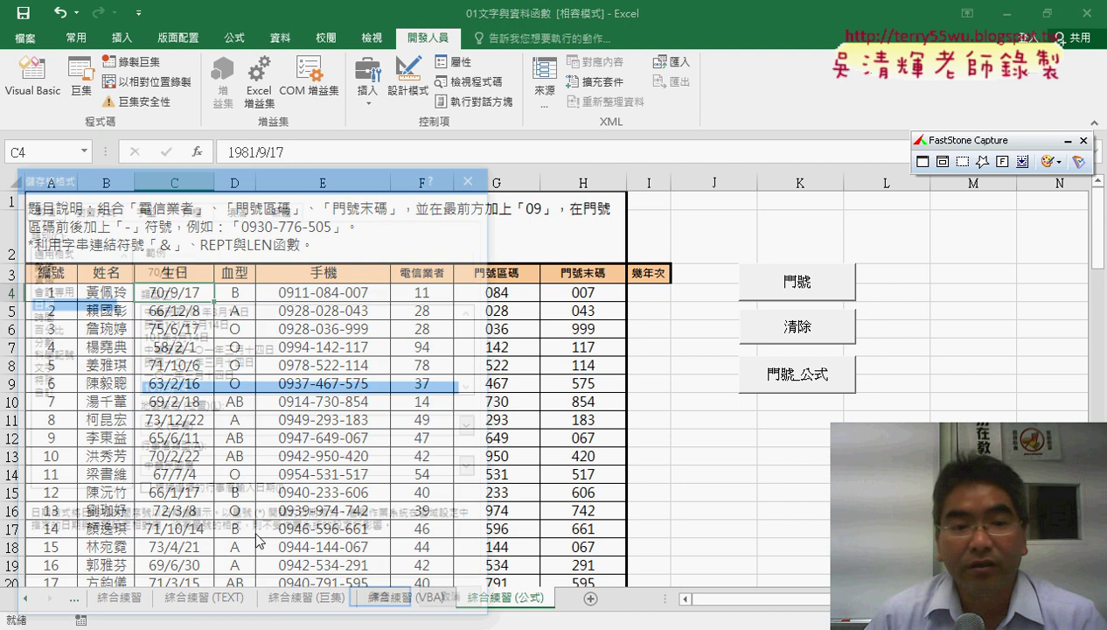
{"action": "left_click", "coordinate": [62, 382]}
{"action": "left_click", "coordinate": [63, 392]}
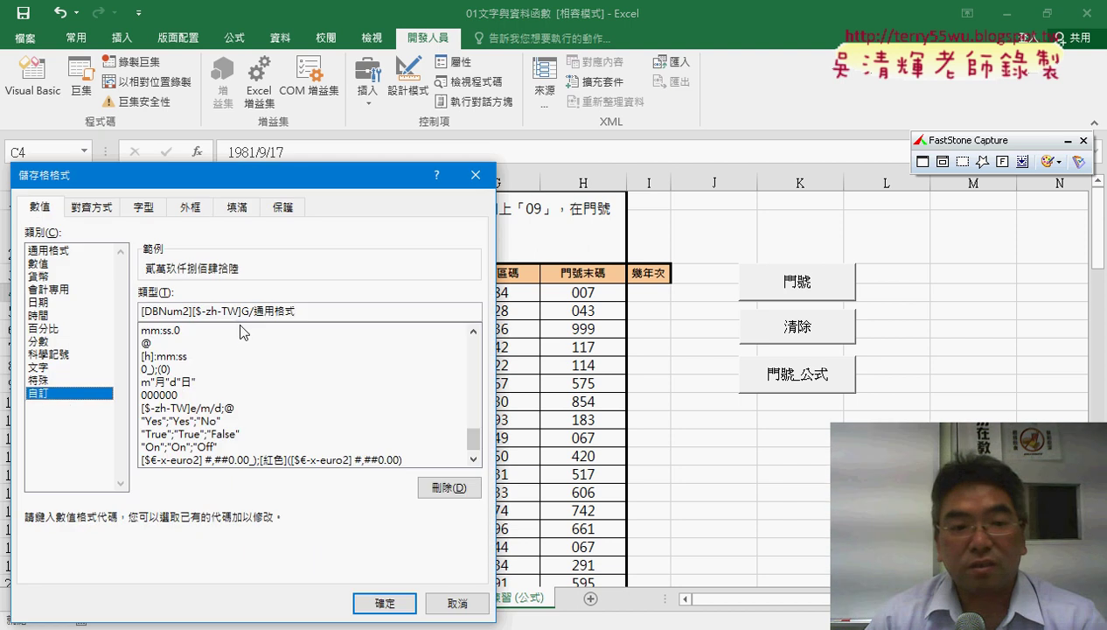
{"action": "left_click_drag", "start_coordinate": [311, 184], "coordinate": [649, 131]}
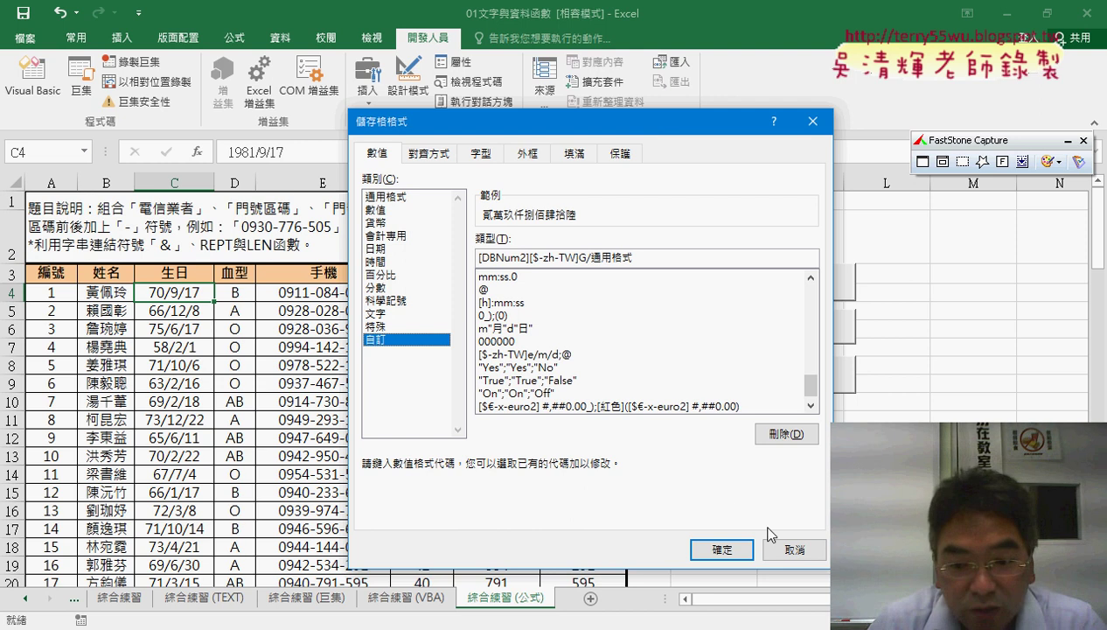
{"action": "left_click", "coordinate": [783, 548]}
{"action": "right_click", "coordinate": [176, 291]}
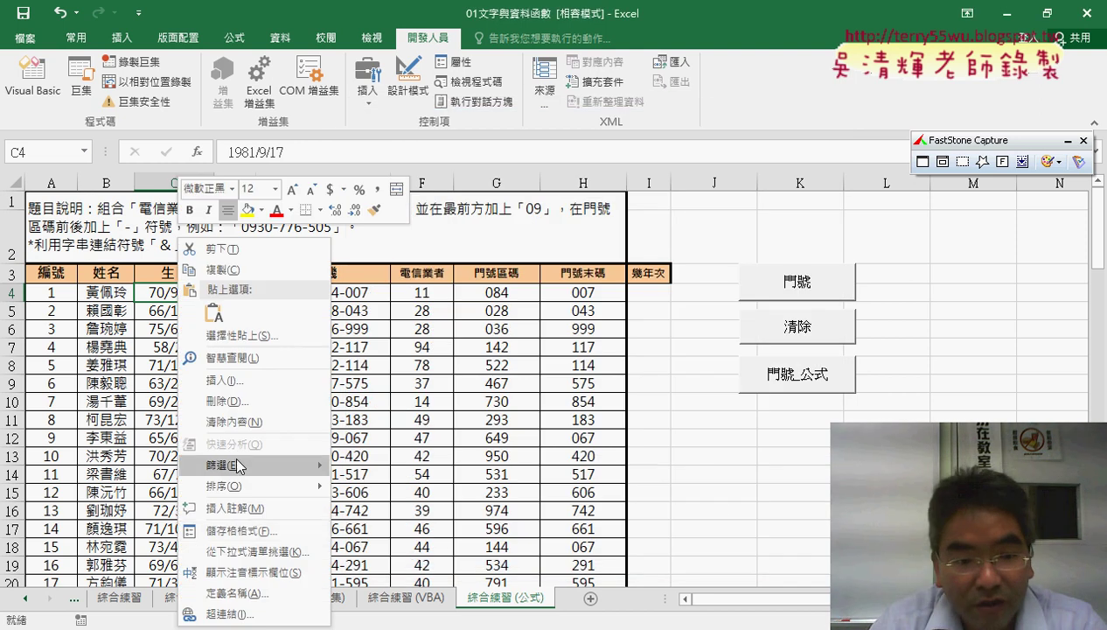
{"action": "left_click", "coordinate": [241, 517]}
{"action": "left_click_drag", "start_coordinate": [313, 184], "coordinate": [610, 81]}
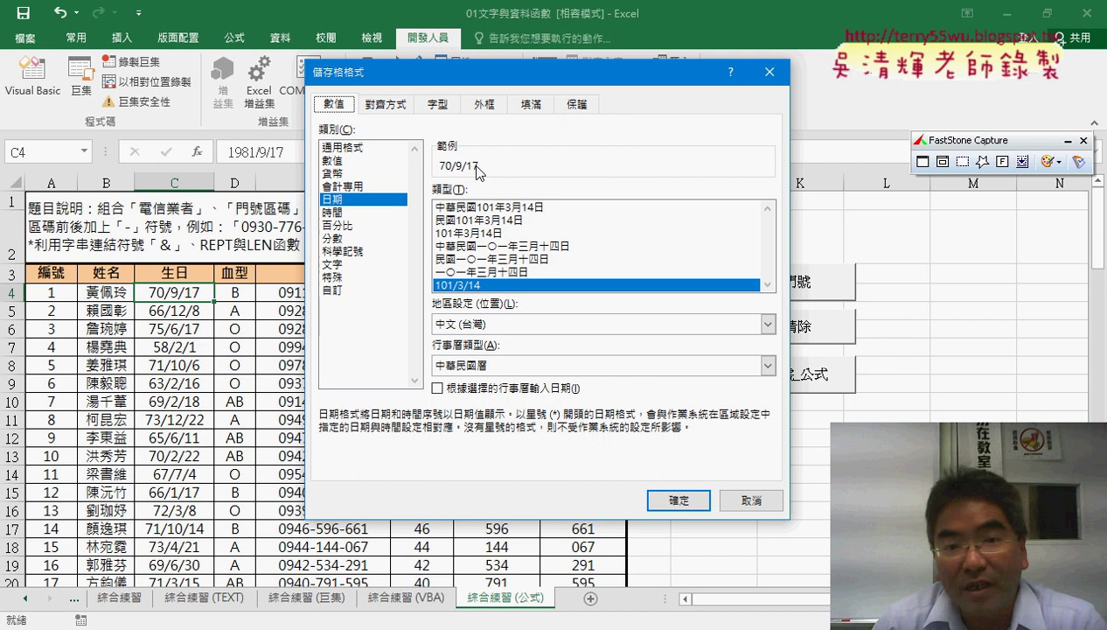
{"action": "left_click", "coordinate": [332, 290]}
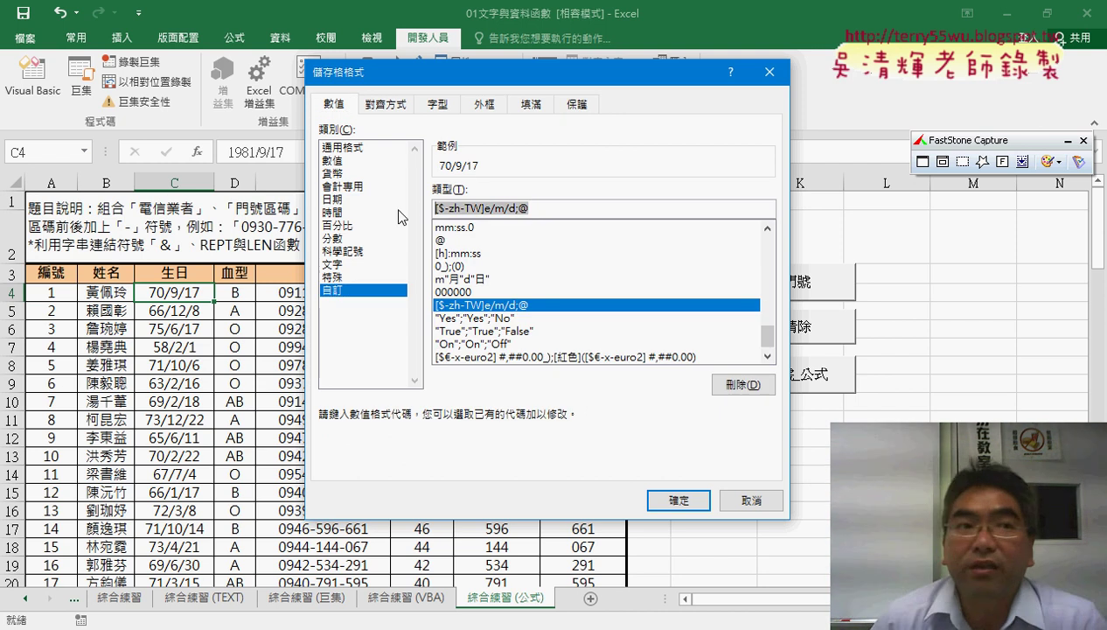
{"action": "right_click", "coordinate": [486, 209]}
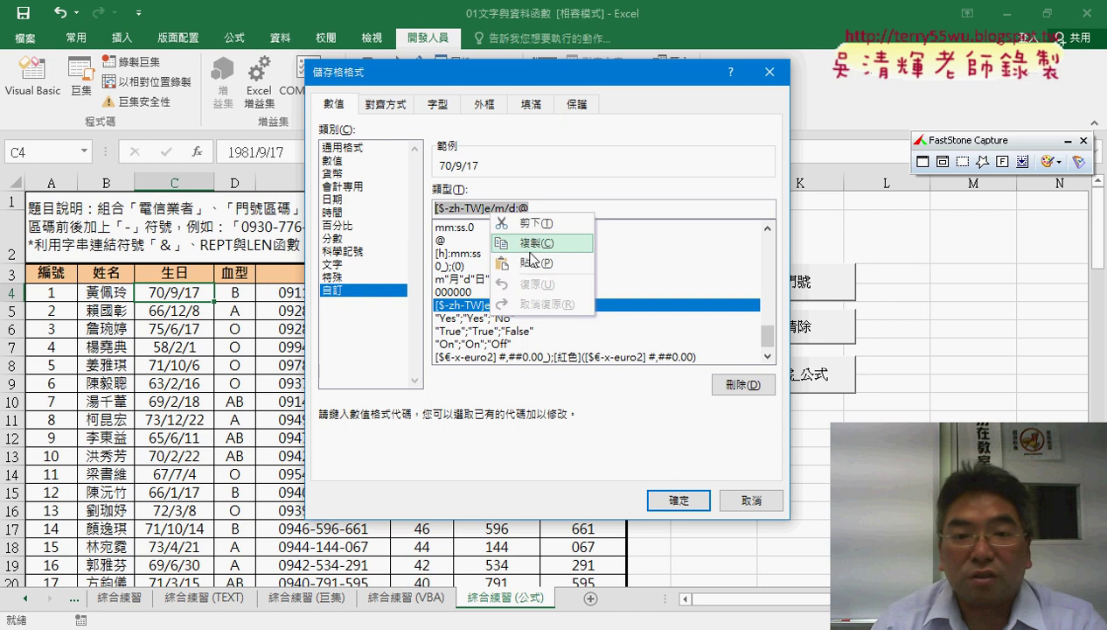
{"action": "left_click", "coordinate": [529, 253]}
{"action": "left_click", "coordinate": [751, 499]}
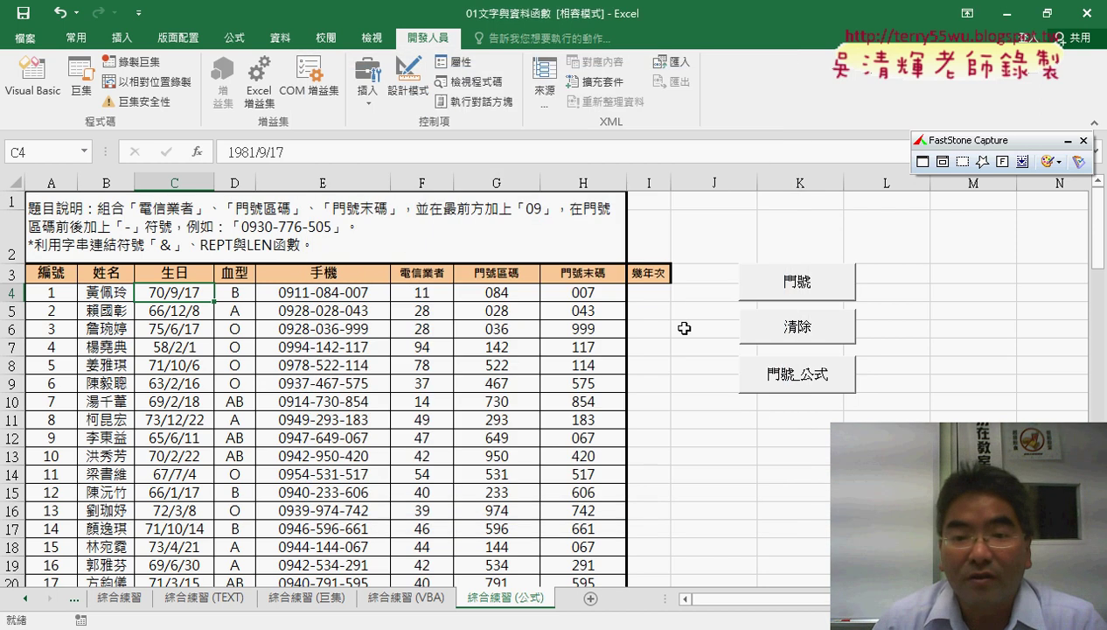
{"action": "left_click", "coordinate": [648, 295]}
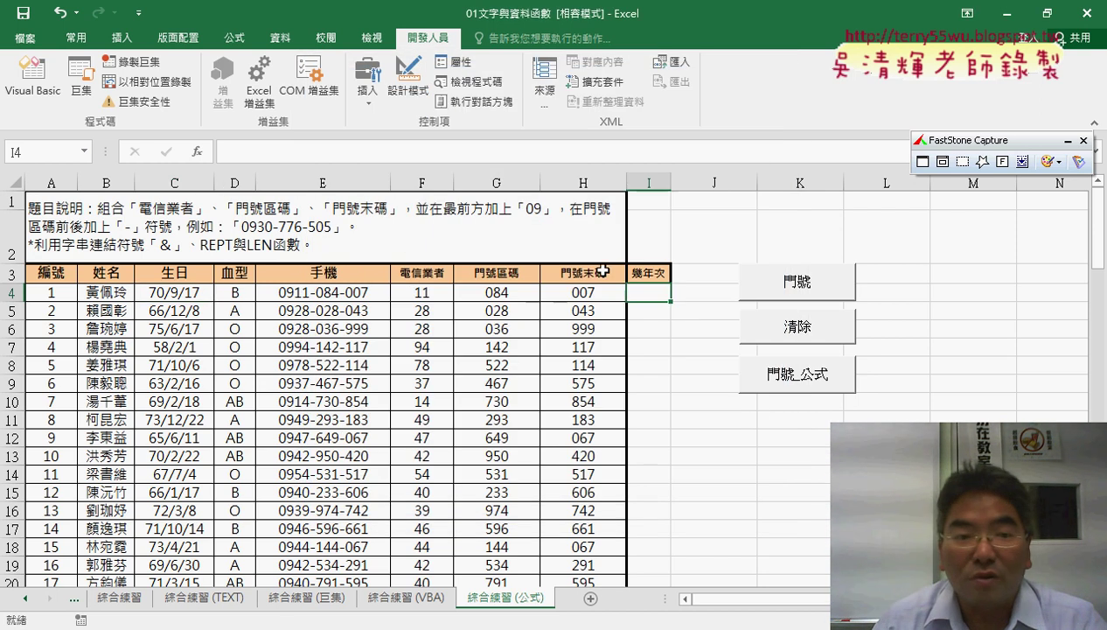
- Put =TEXT(C4,"[$-zh-TW]e/m/d;@") in I4 so it shows 70/9/17, then select the formula text
{"action": "left_click", "coordinate": [196, 151]}
{"action": "left_click_drag", "start_coordinate": [1011, 287], "coordinate": [1008, 333]}
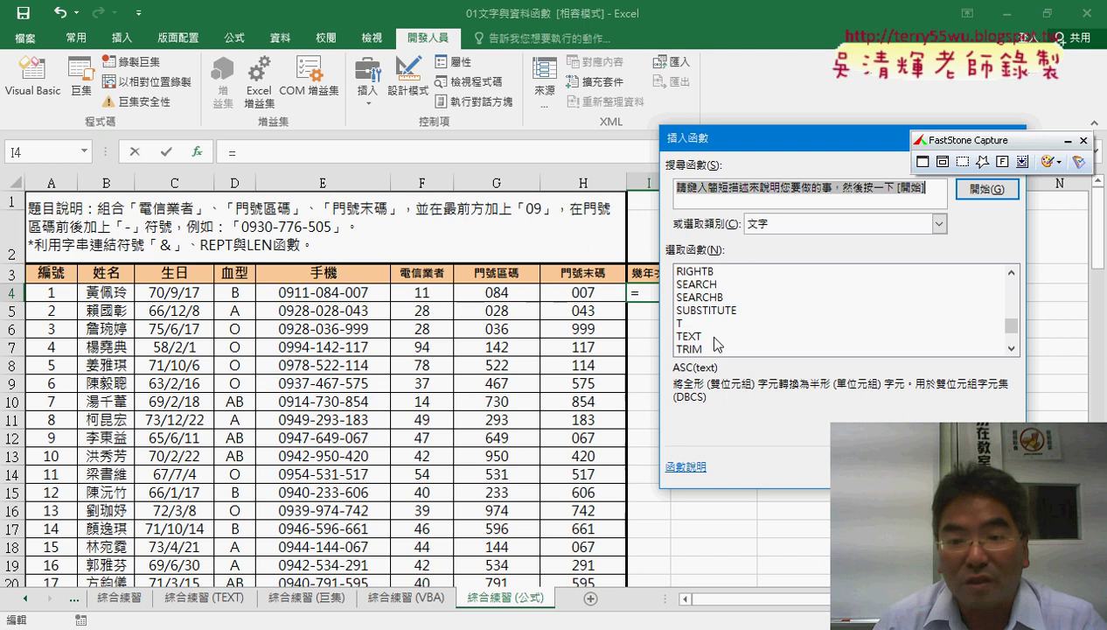
{"action": "double_click", "coordinate": [708, 335]}
{"action": "left_click", "coordinate": [201, 292]}
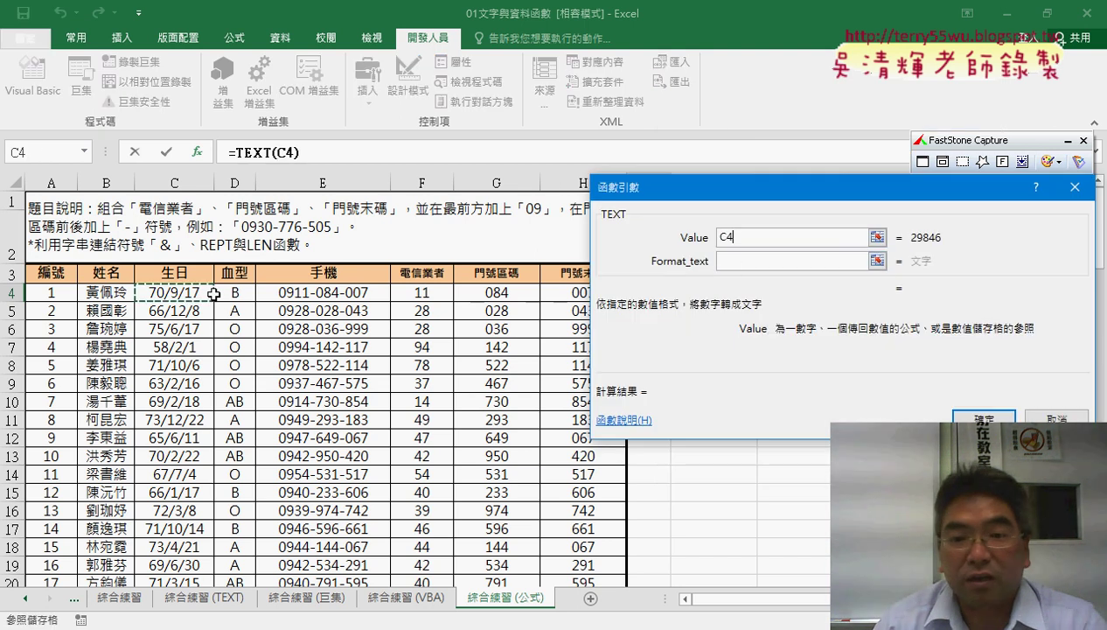
{"action": "left_click", "coordinate": [743, 260]}
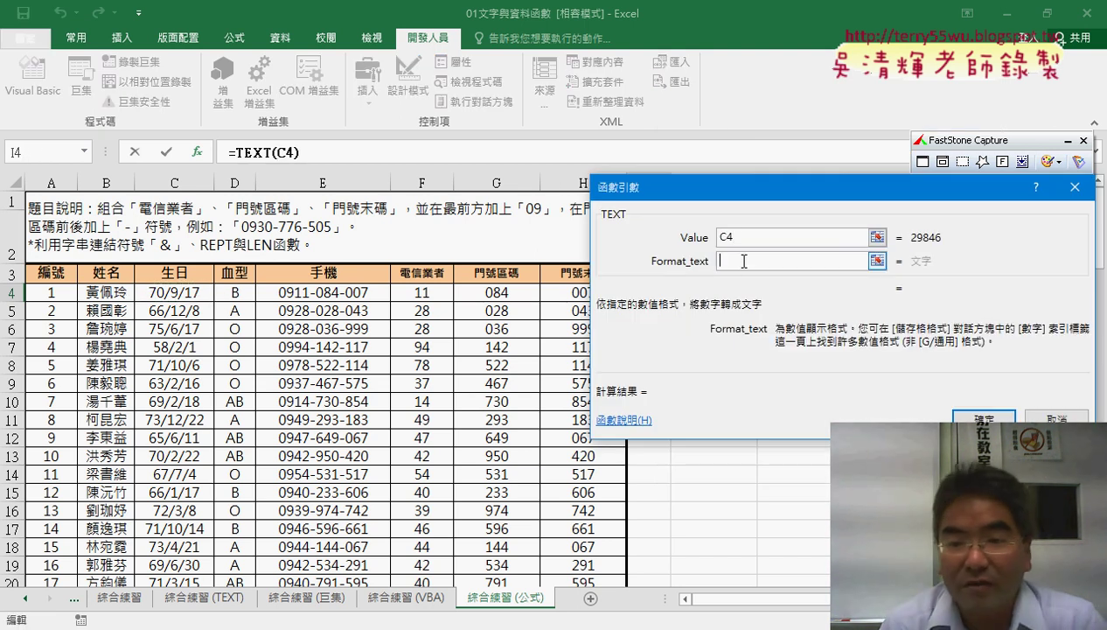
{"action": "type", "text": "\"\""}
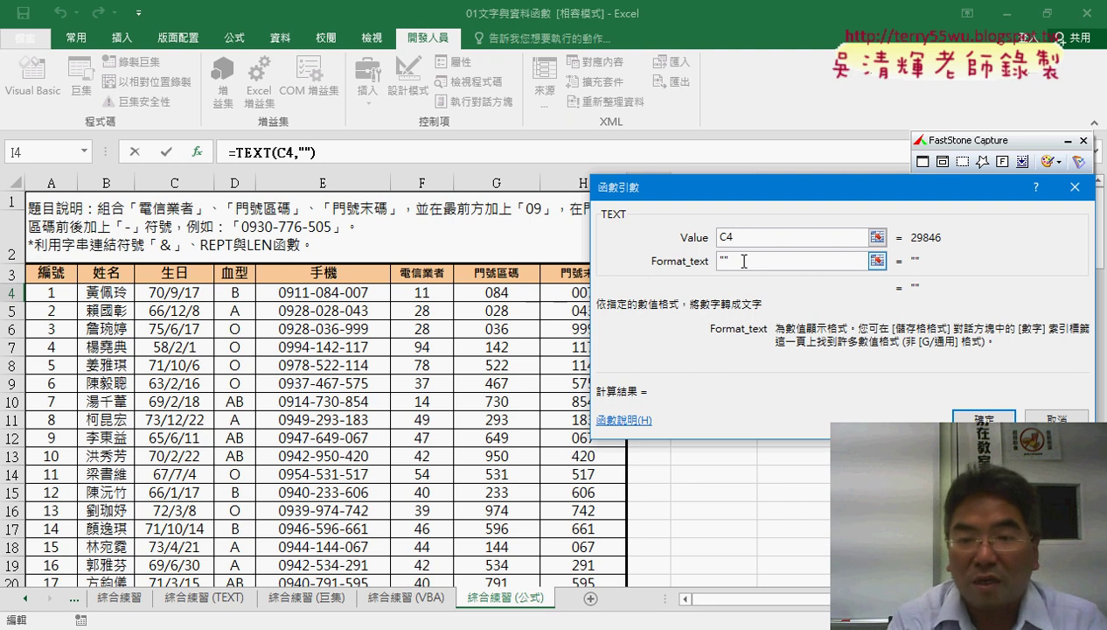
{"action": "type", "text": "[$-zh-TW]e/m/d;@"}
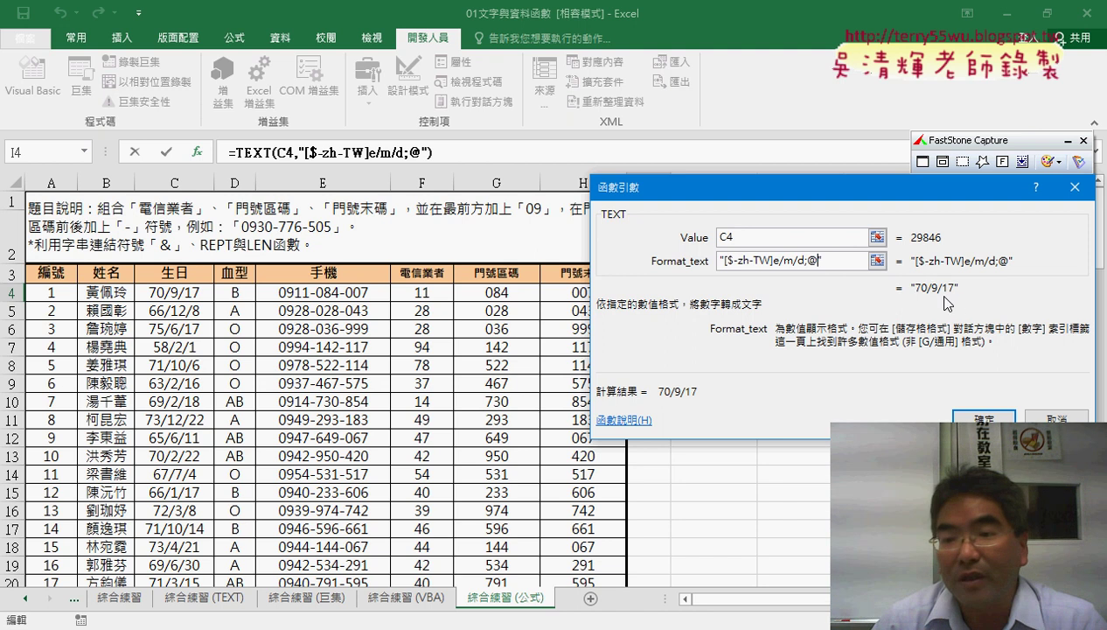
{"action": "left_click", "coordinate": [983, 416]}
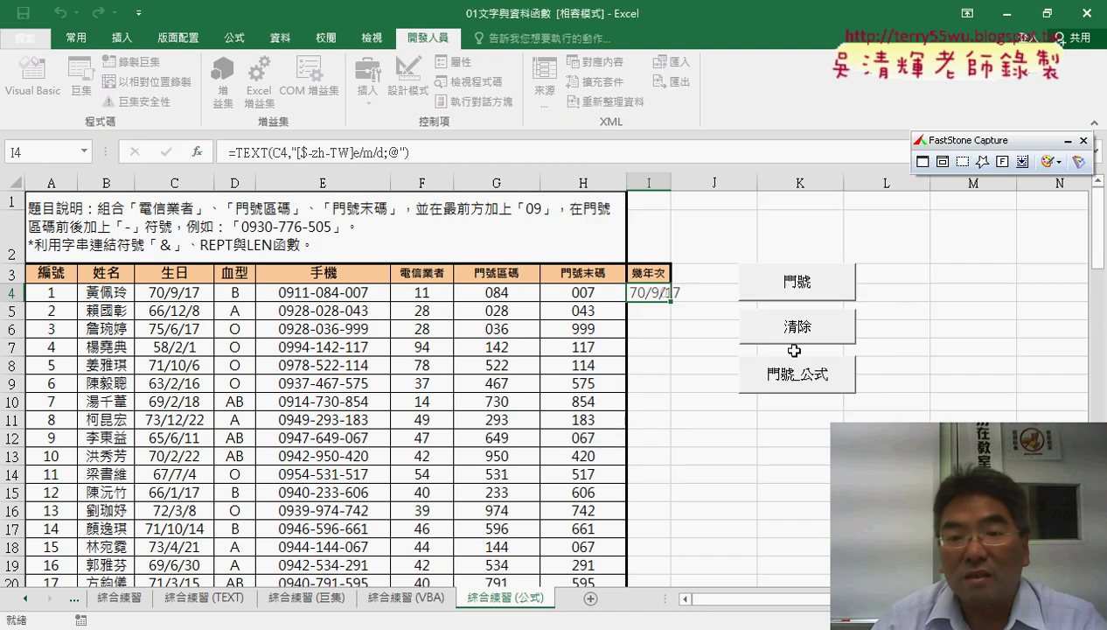
{"action": "left_click", "coordinate": [365, 154]}
{"action": "mouse_move", "coordinate": [365, 154]}
{"action": "left_mouse_down"}
{"action": "mouse_move", "coordinate": [241, 153]}
{"action": "mouse_move", "coordinate": [408, 154]}
{"action": "left_mouse_up"}
- Cut the TEXT formula out of I4, leaving only the equals sign
{"action": "left_click", "coordinate": [237, 154]}
{"action": "right_click", "coordinate": [375, 154]}
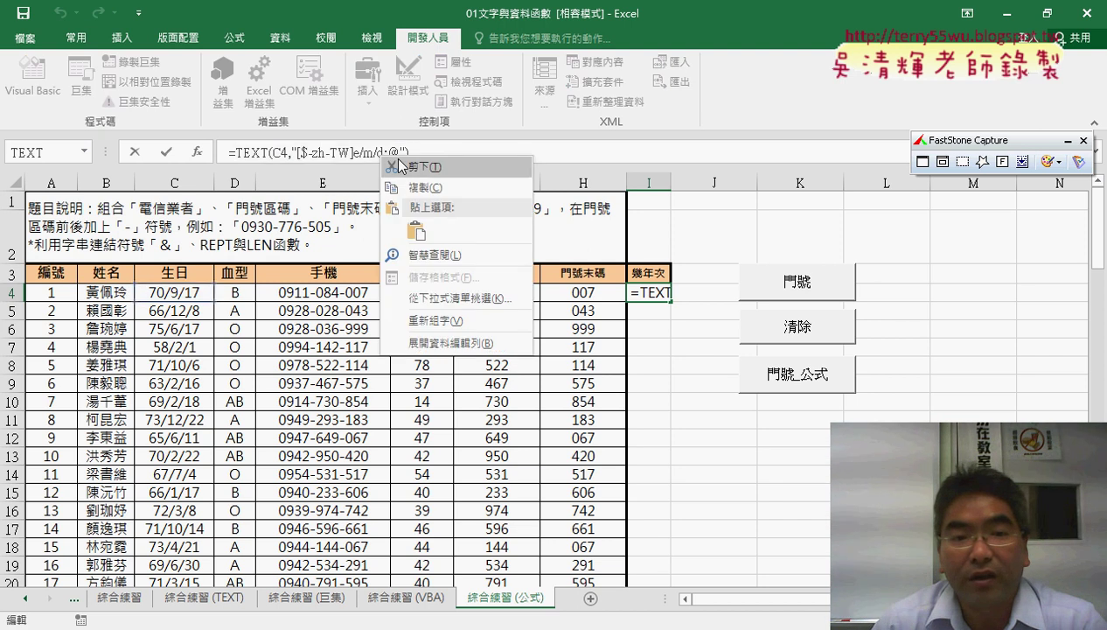
{"action": "left_click", "coordinate": [394, 163]}
- Wrap the TEXT formula in LEFT with 2 characters and fill it down column I
{"action": "left_click", "coordinate": [200, 152]}
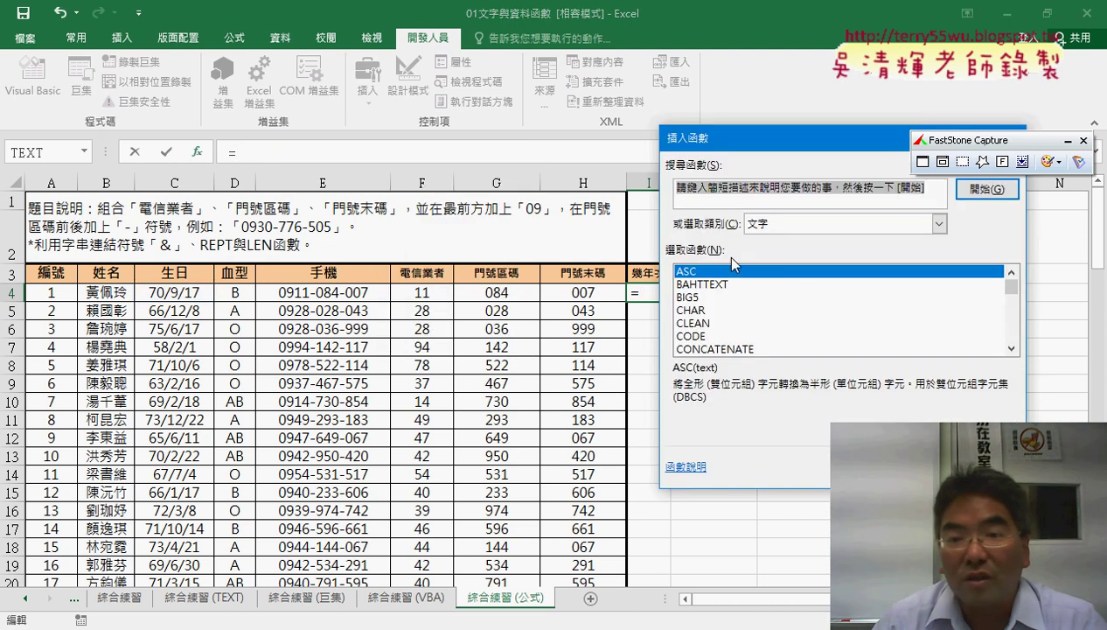
{"action": "left_click_drag", "start_coordinate": [1013, 299], "coordinate": [1012, 312]}
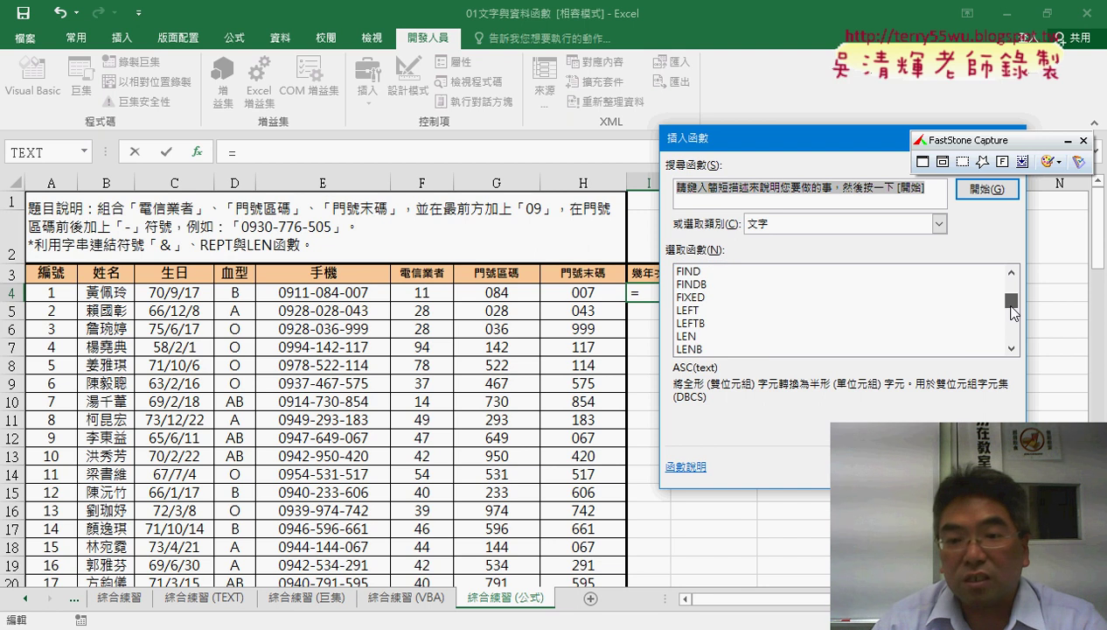
{"action": "left_click", "coordinate": [690, 318]}
{"action": "double_click", "coordinate": [689, 313]}
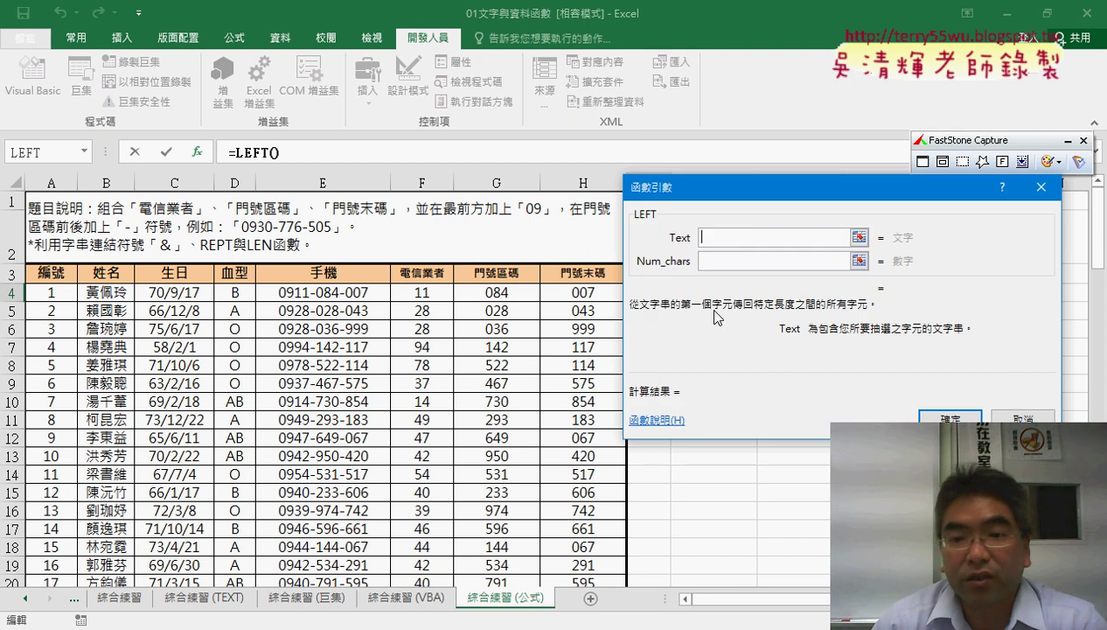
{"action": "right_click", "coordinate": [717, 238]}
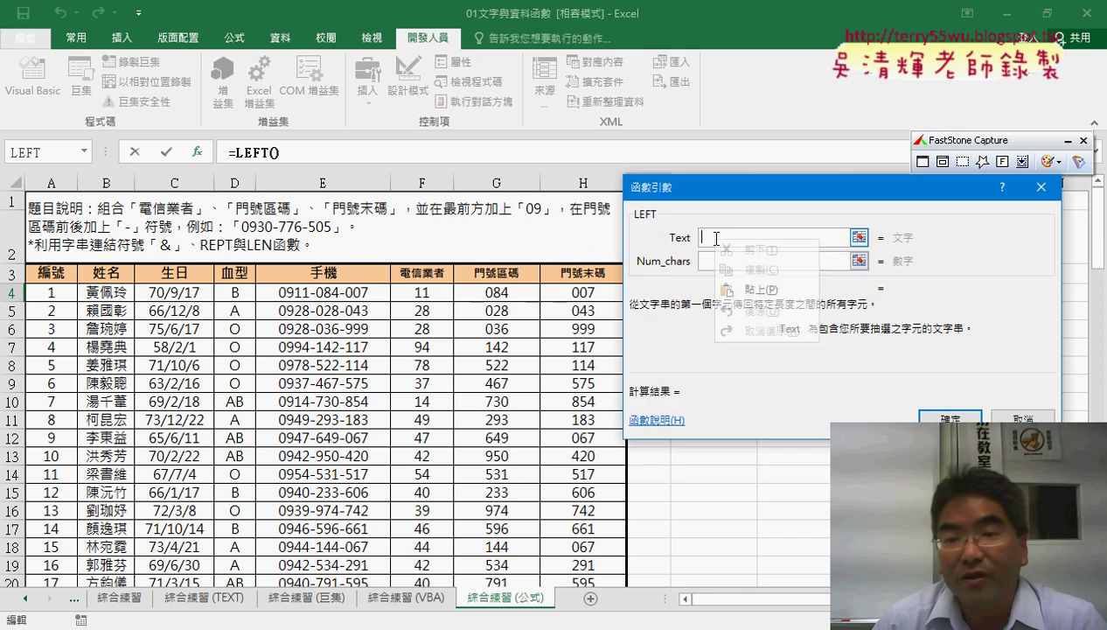
{"action": "left_click", "coordinate": [749, 290]}
{"action": "left_click", "coordinate": [746, 262]}
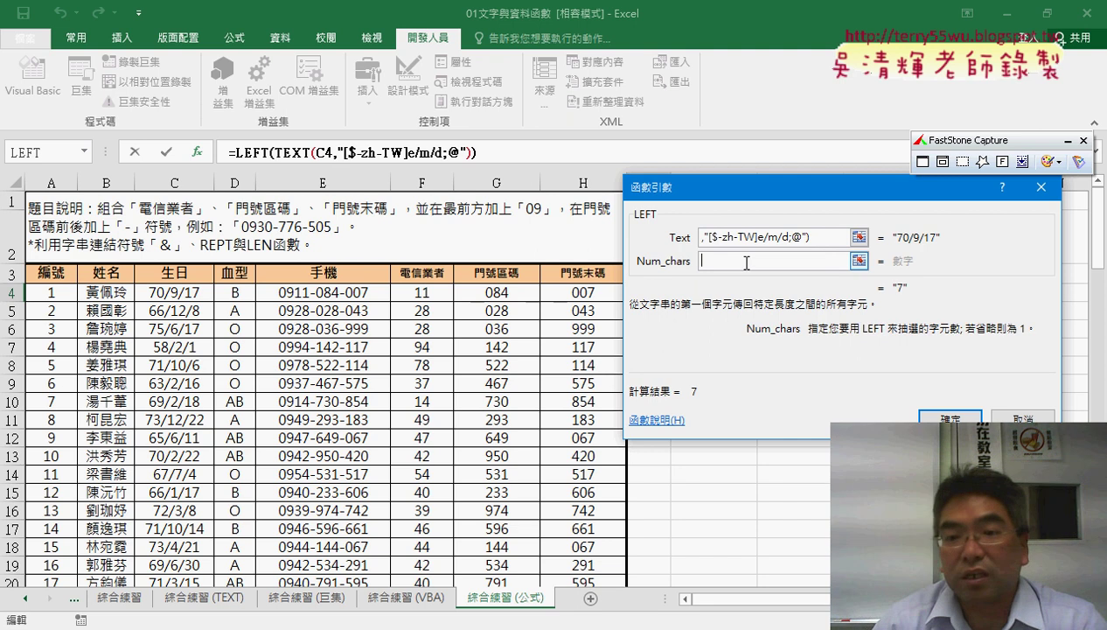
{"action": "type", "text": "2"}
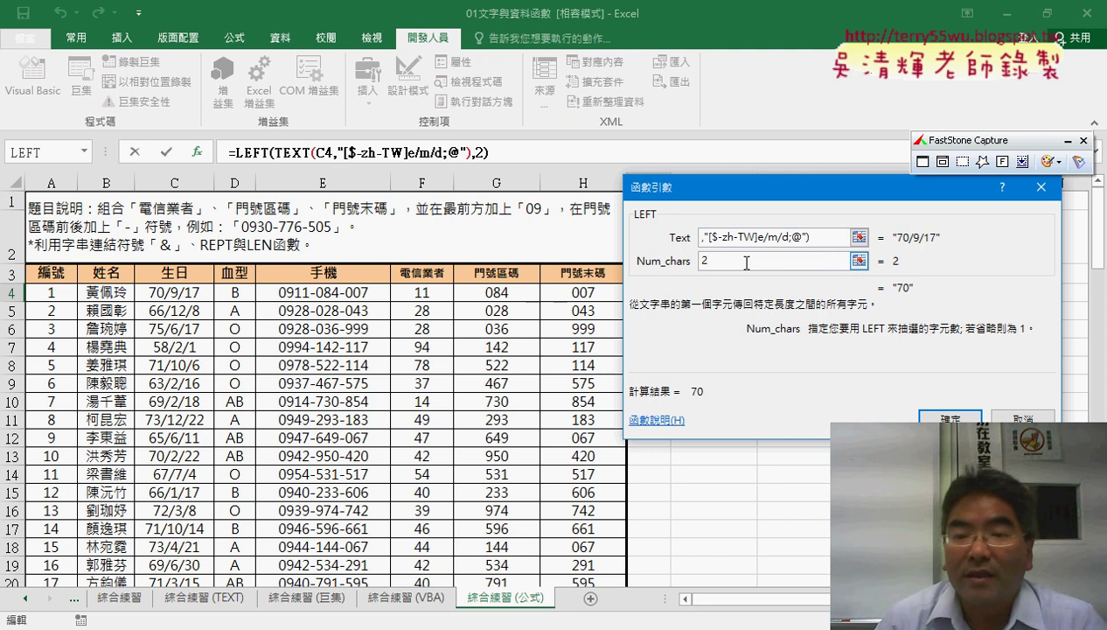
{"action": "left_click", "coordinate": [922, 417]}
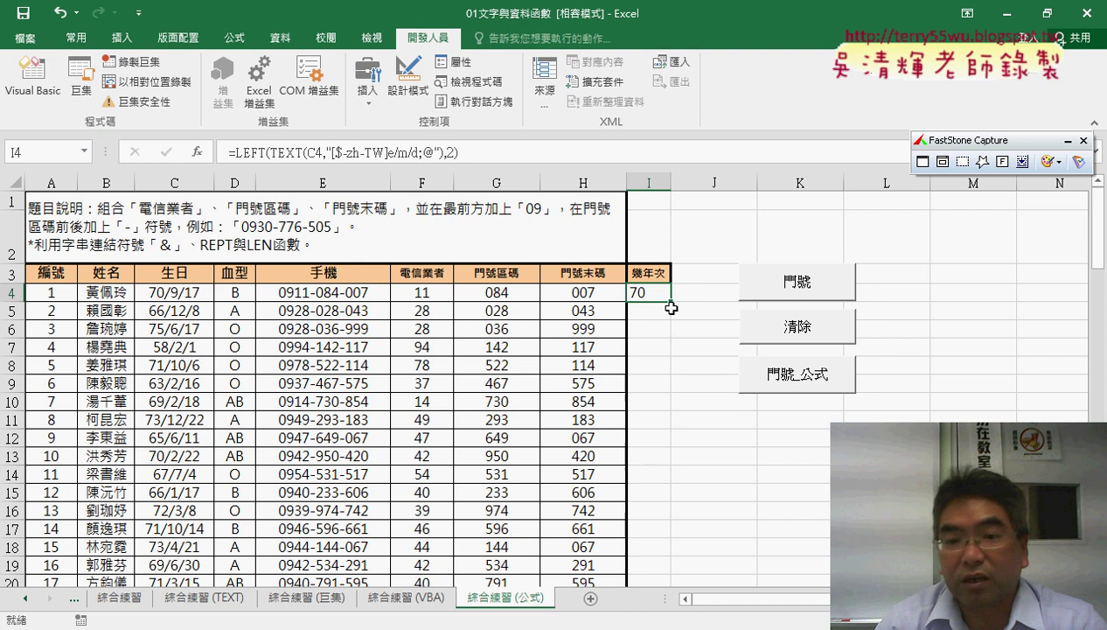
{"action": "double_click", "coordinate": [671, 306]}
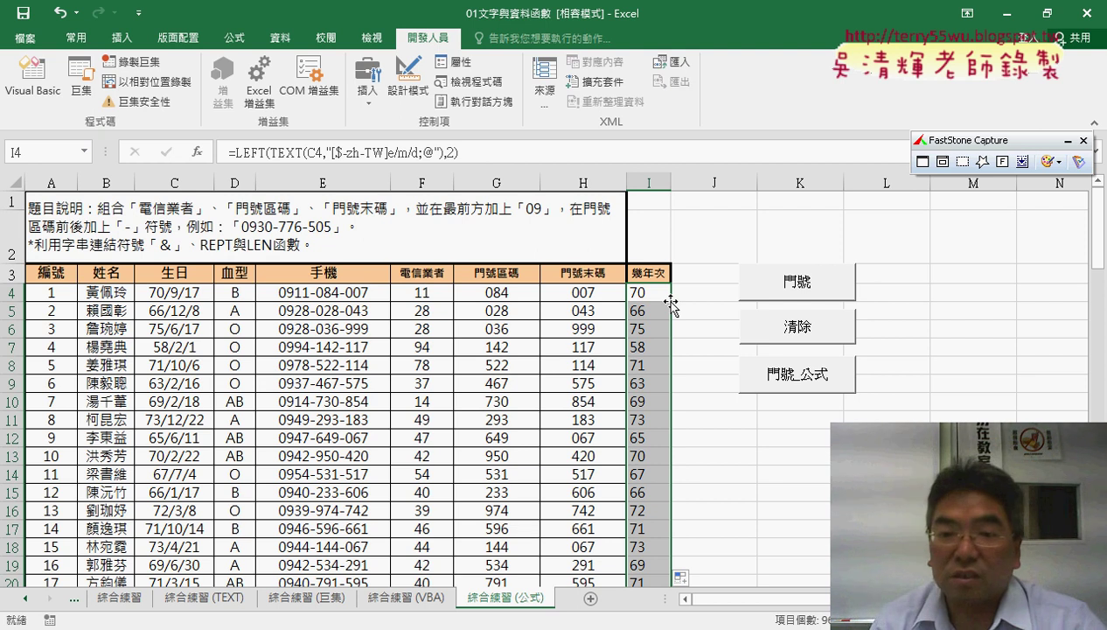
- Run the 清除 macro to empty the 手機 column, keeping years like 70, 66, 75 in column I
{"action": "left_click", "coordinate": [803, 333]}
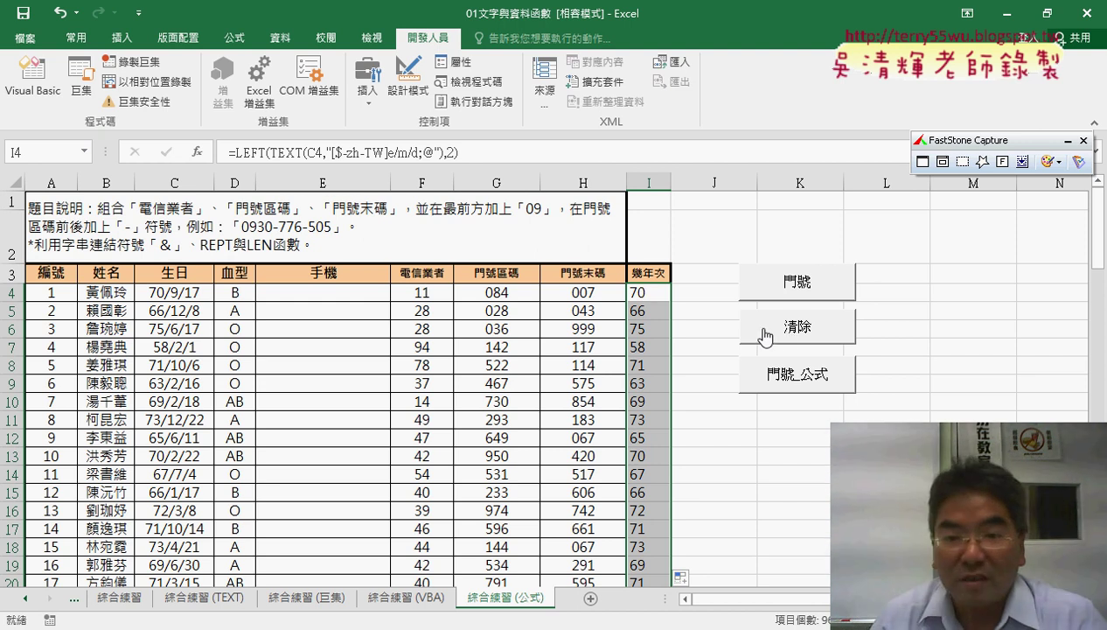
{"action": "left_click", "coordinate": [646, 290]}
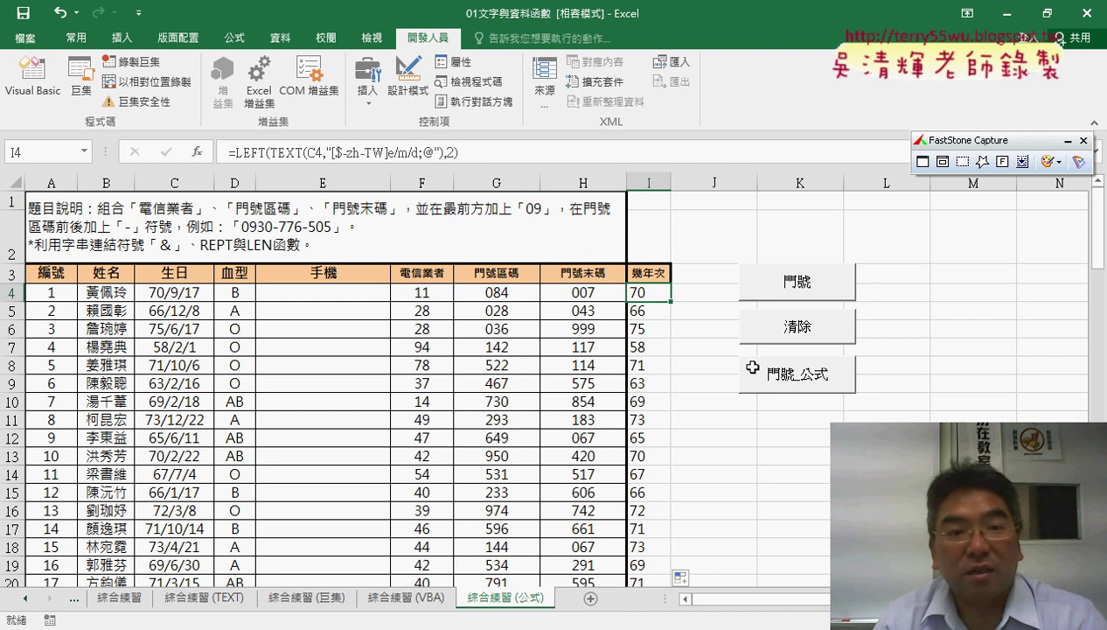
- In the VBA editor, insert a blank line after 門號_公式's Cells(i, "E") line
{"action": "left_click", "coordinate": [57, 95]}
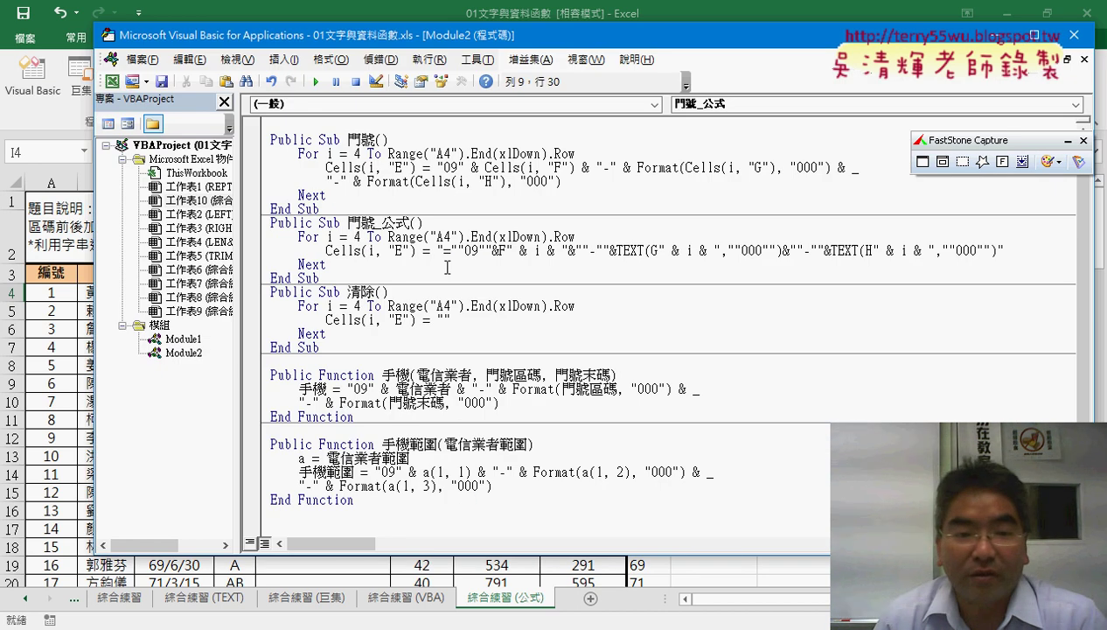
{"action": "double_click", "coordinate": [349, 224]}
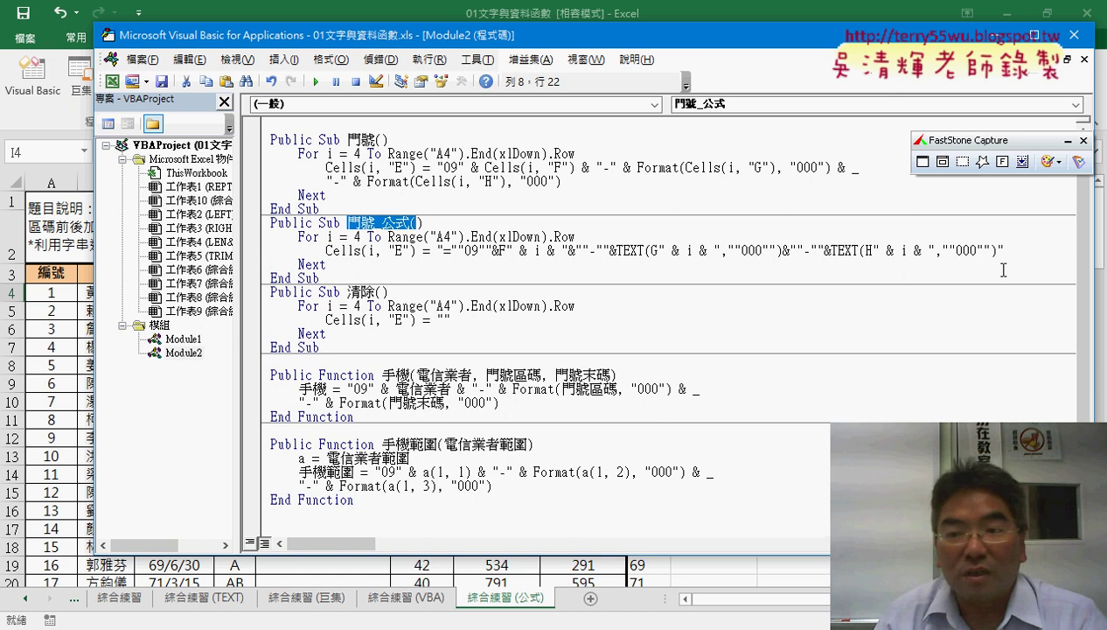
{"action": "left_click", "coordinate": [1020, 250]}
{"action": "key", "text": "Return"}
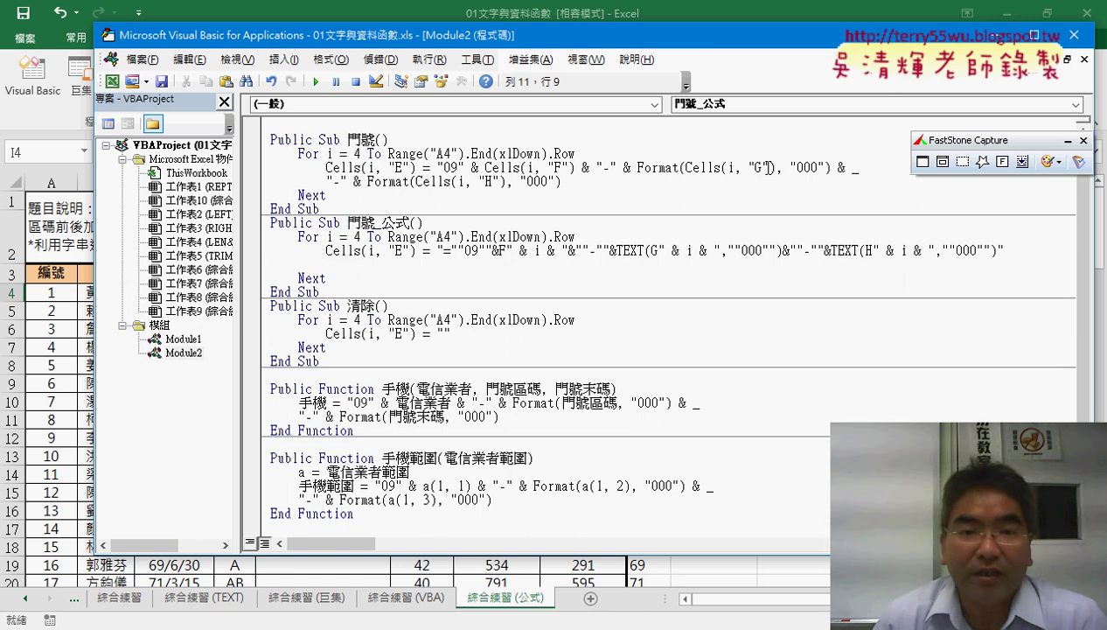
{"action": "left_click_drag", "start_coordinate": [439, 43], "coordinate": [675, 234]}
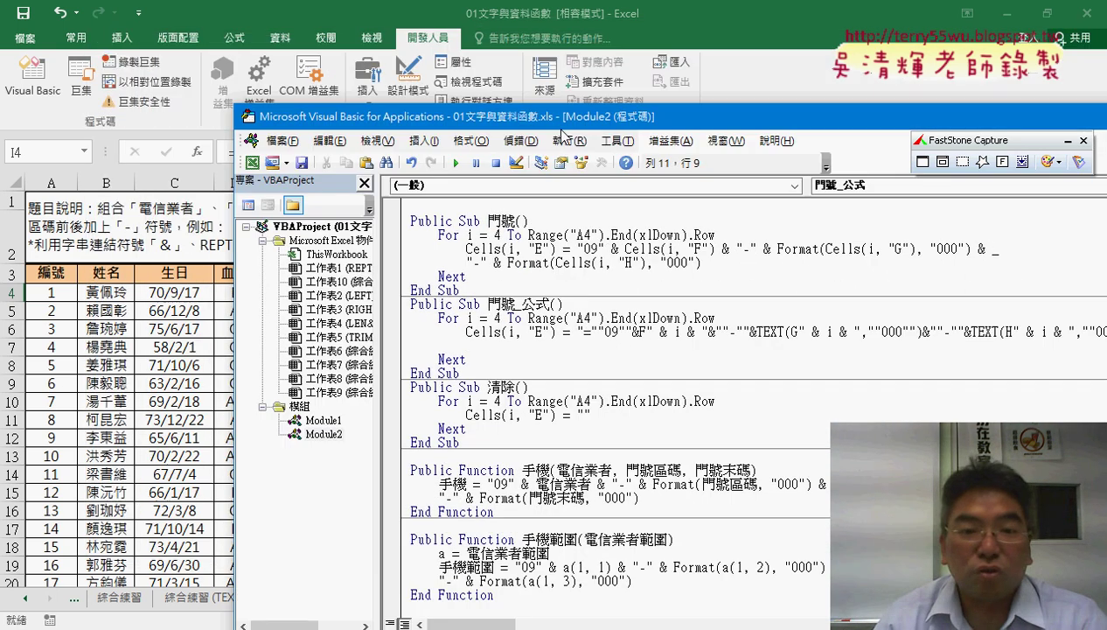
{"action": "left_click_drag", "start_coordinate": [561, 229], "coordinate": [767, 142]}
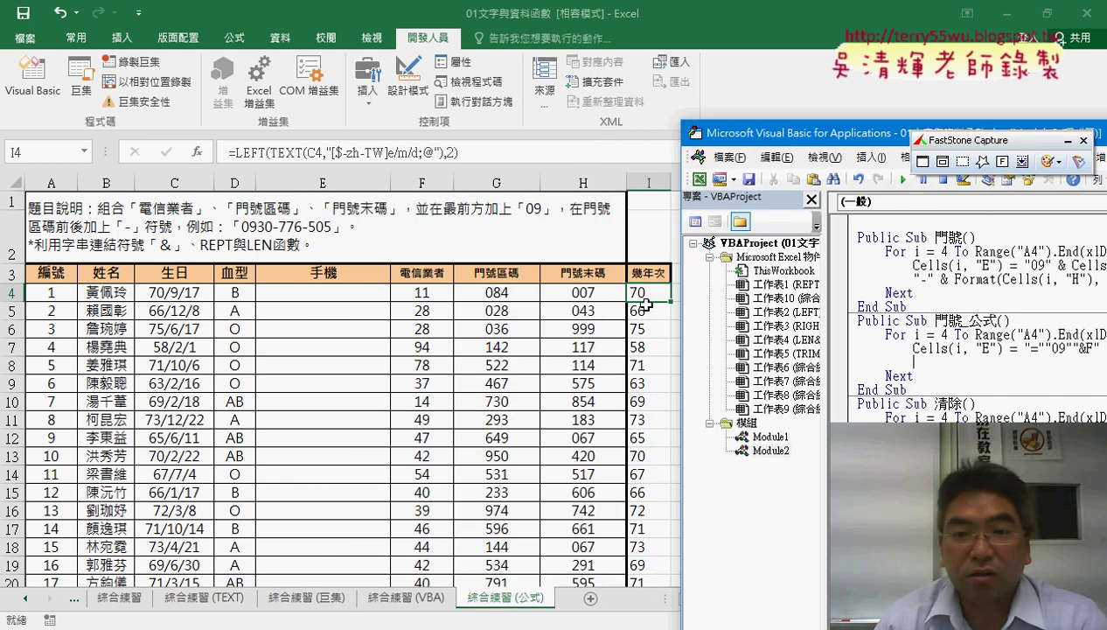
{"action": "left_click_drag", "start_coordinate": [767, 133], "coordinate": [272, 64]}
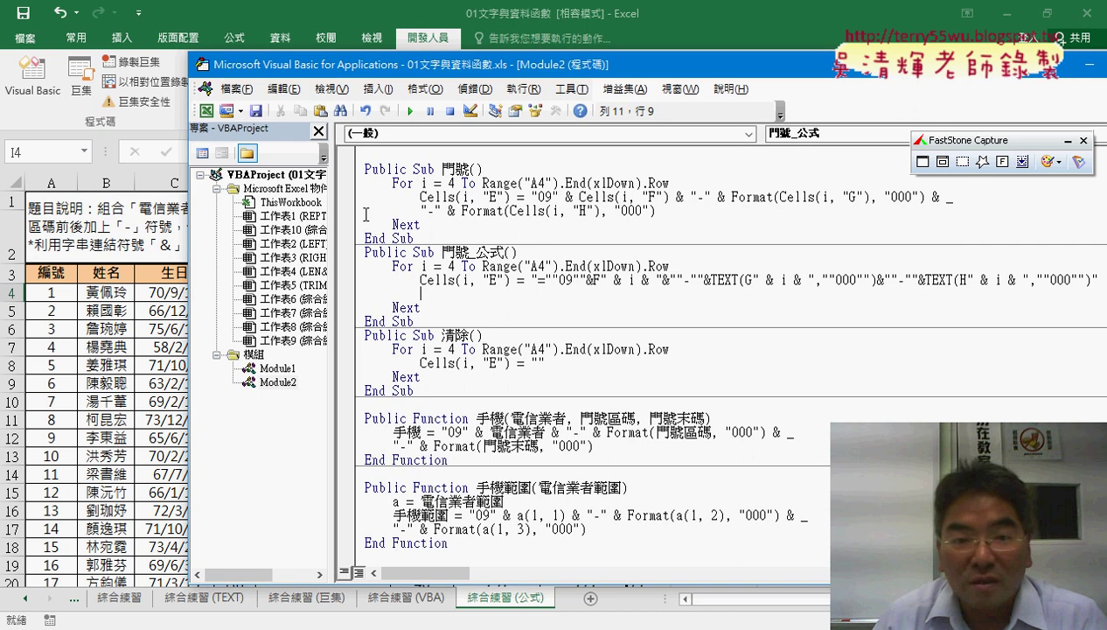
- Write Cells(i, "I") = on the new line by copying the E assignment and changing E to I
{"action": "left_click_drag", "start_coordinate": [421, 280], "coordinate": [525, 280]}
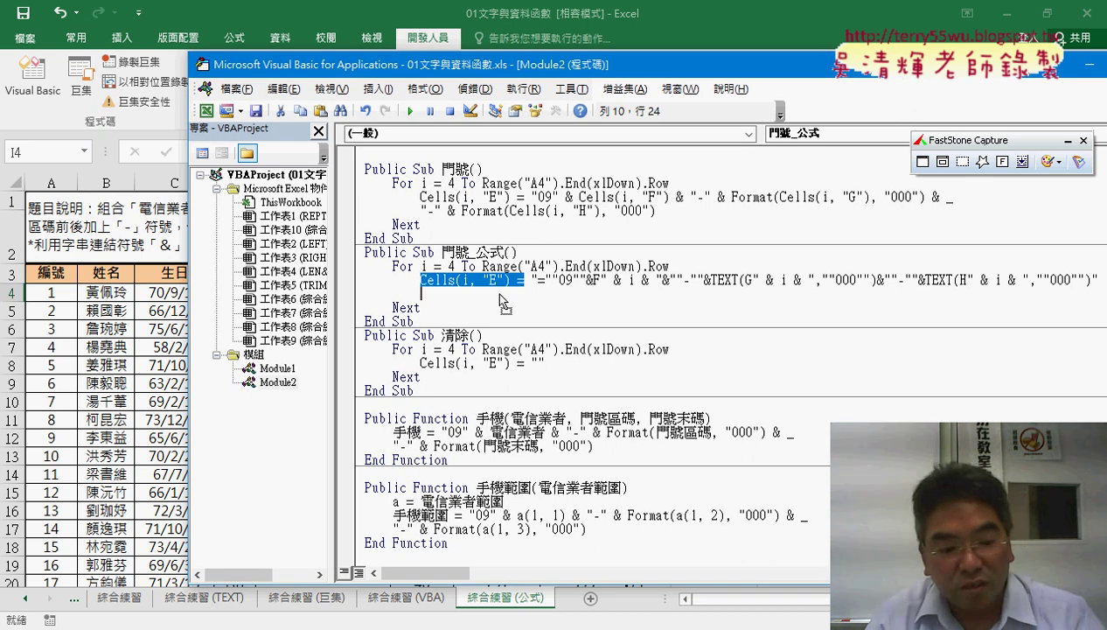
{"action": "left_click", "coordinate": [494, 294]}
{"action": "type", "text": "Cells(i, \"E\") ="}
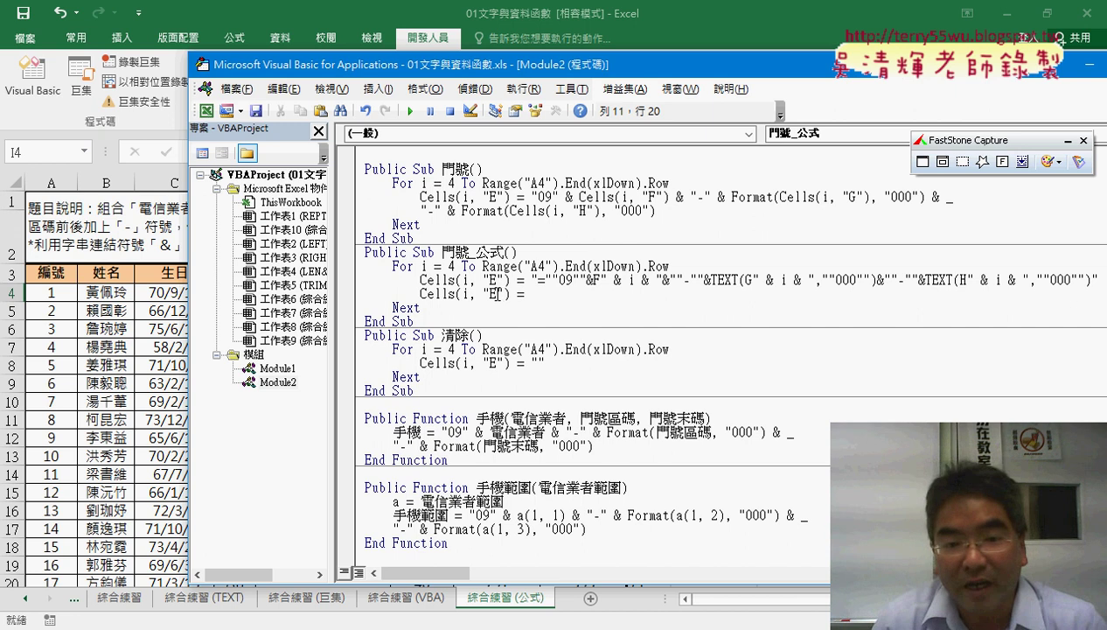
{"action": "double_click", "coordinate": [493, 294]}
{"action": "key", "text": "BackSpace"}
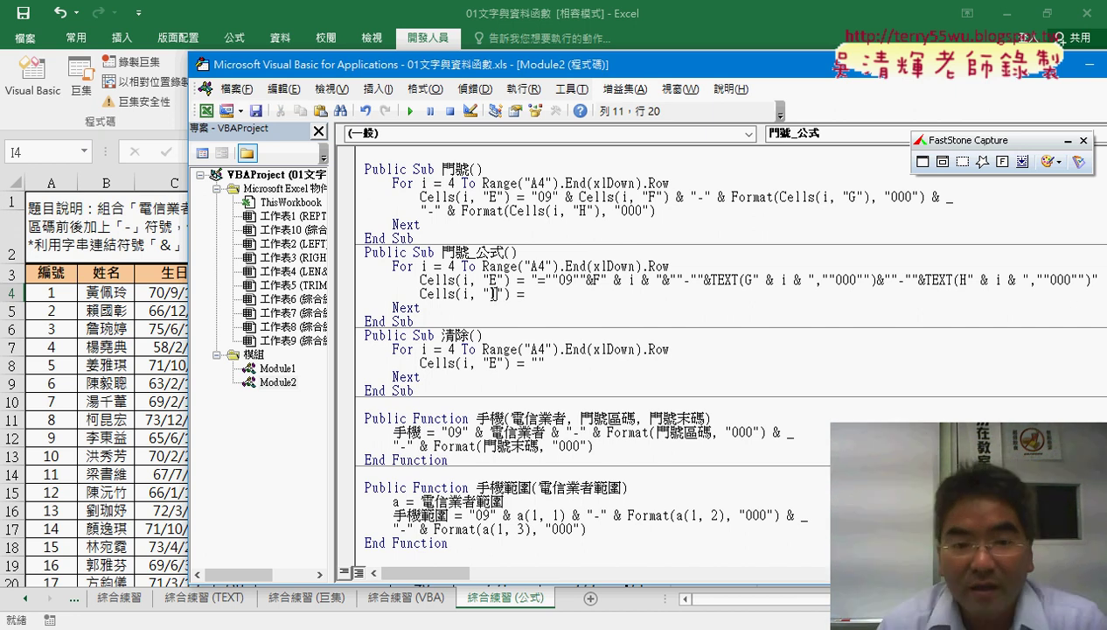
{"action": "type", "text": "I"}
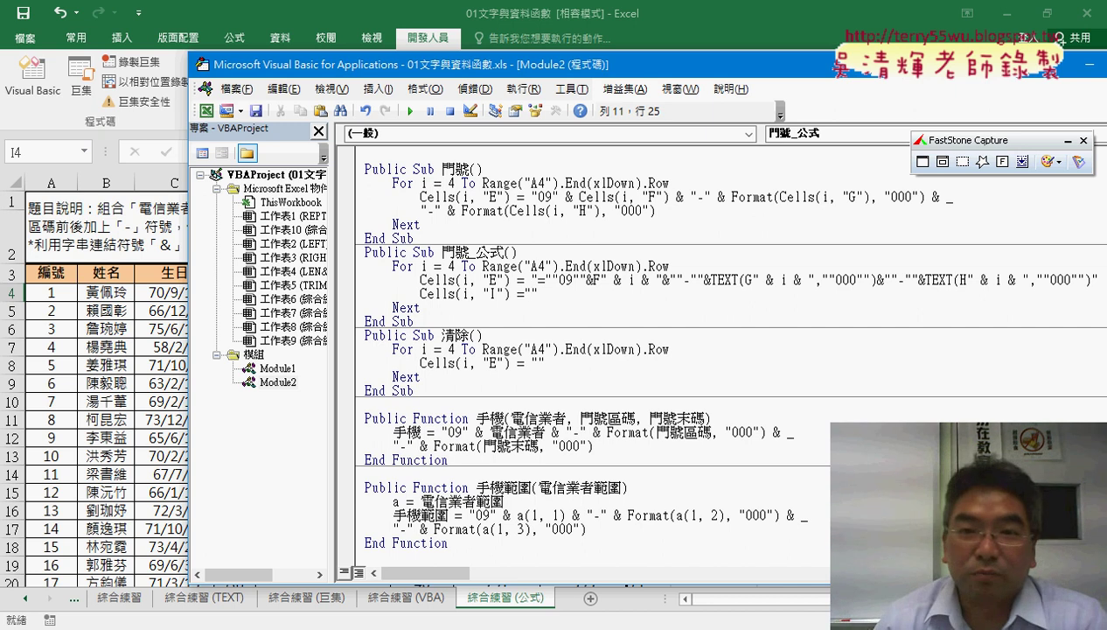
{"action": "left_click", "coordinate": [724, 13]}
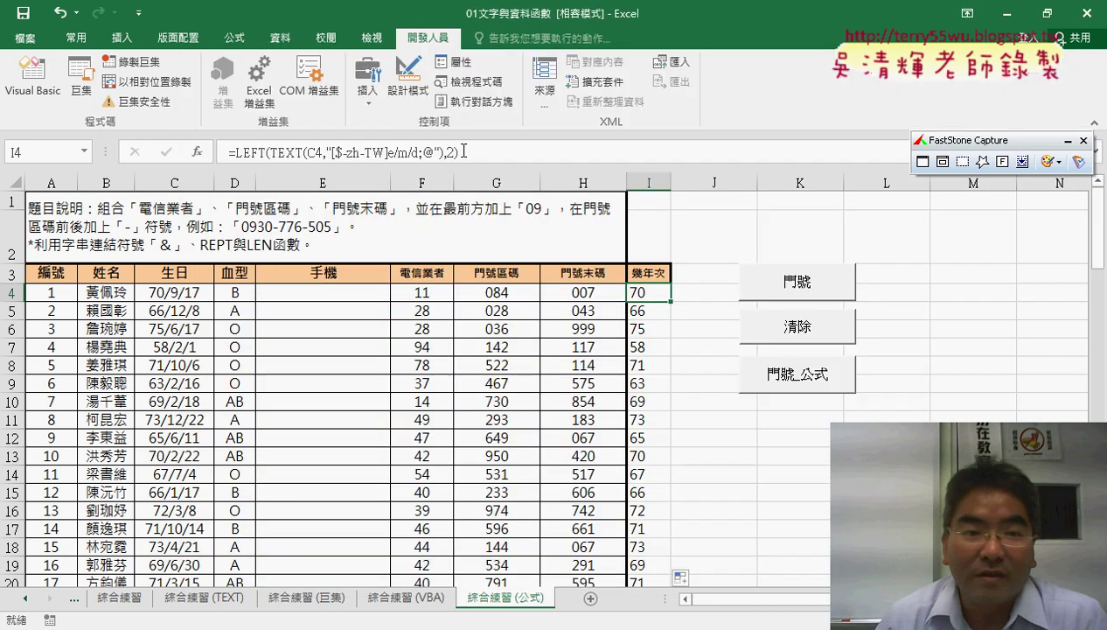
- Copy I4's full LEFT(TEXT) year formula from the formula bar without changing the cell
{"action": "left_click", "coordinate": [463, 151]}
{"action": "left_click_drag", "start_coordinate": [464, 151], "coordinate": [186, 153]}
{"action": "key", "text": "ctrl+c"}
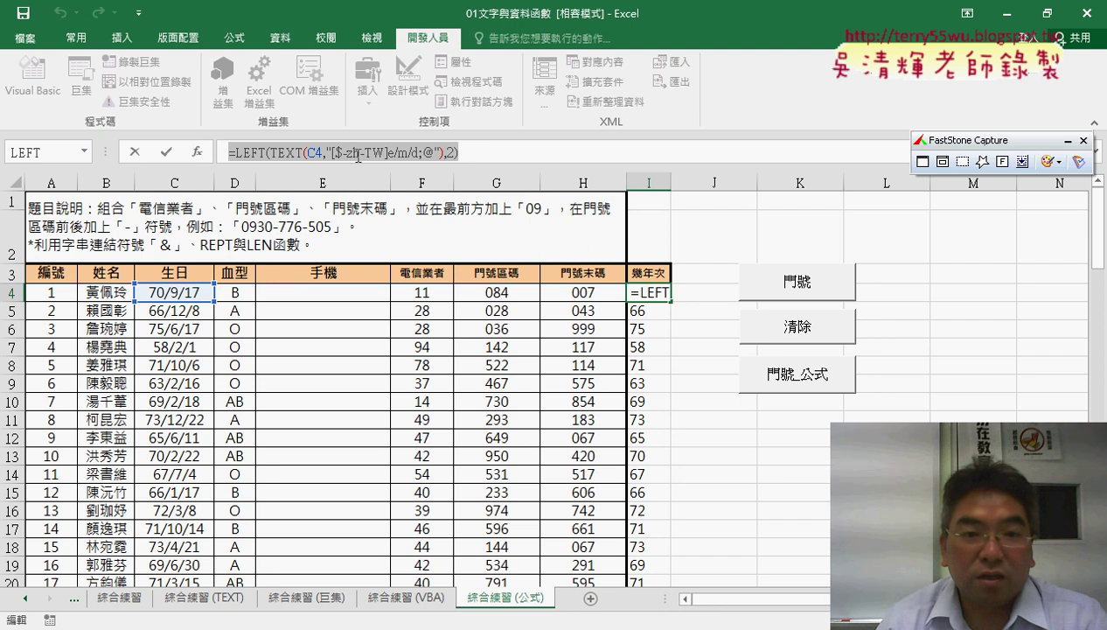
{"action": "right_click", "coordinate": [358, 156]}
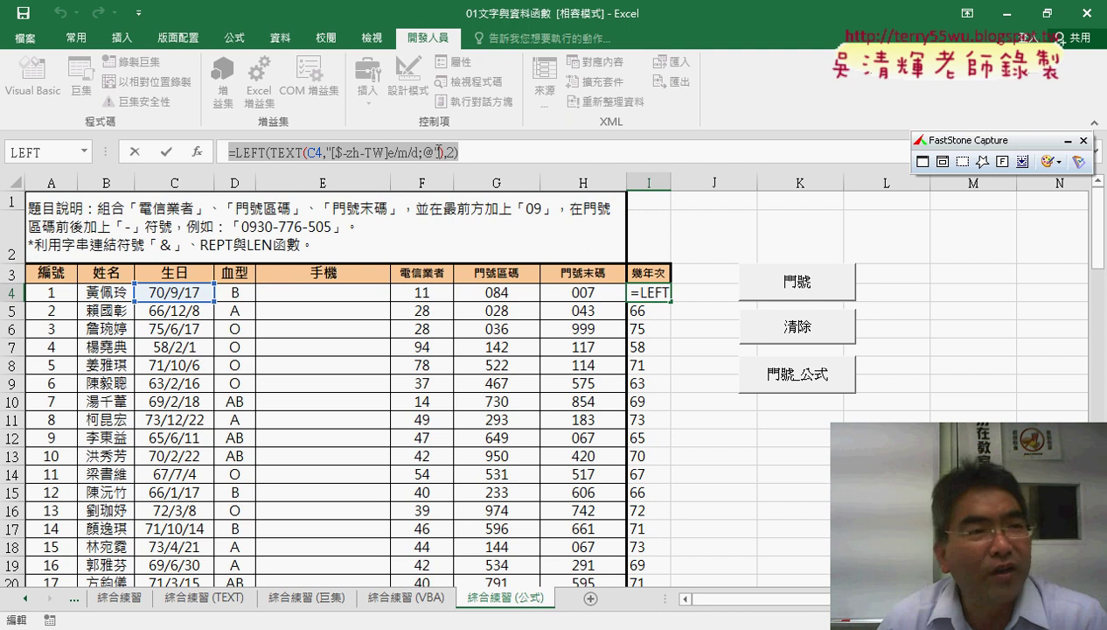
{"action": "right_click", "coordinate": [439, 151]}
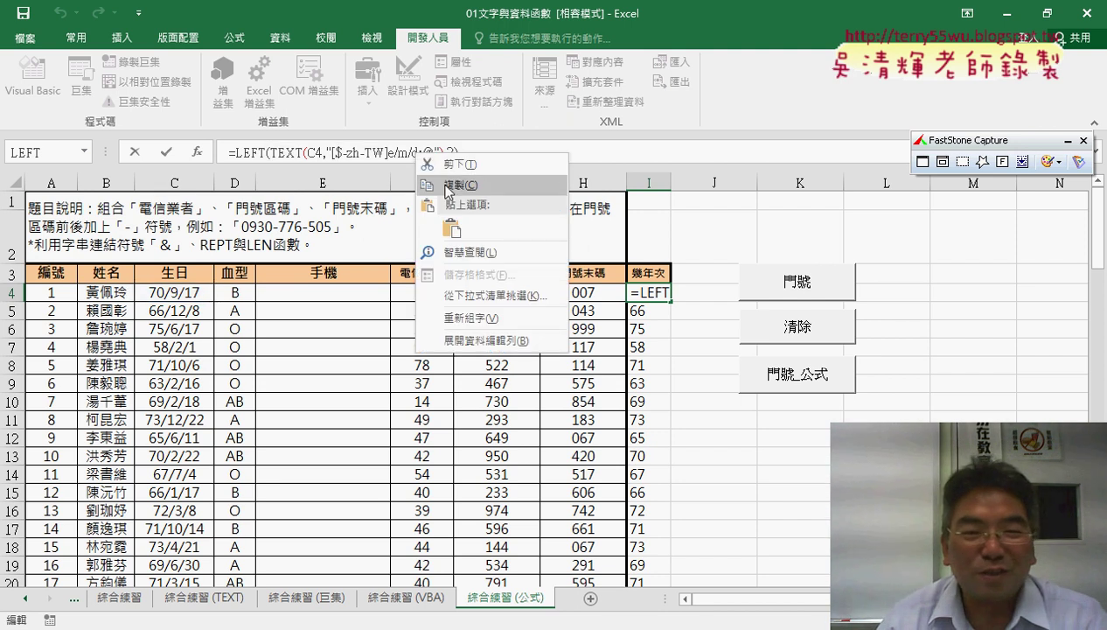
{"action": "left_click", "coordinate": [403, 156]}
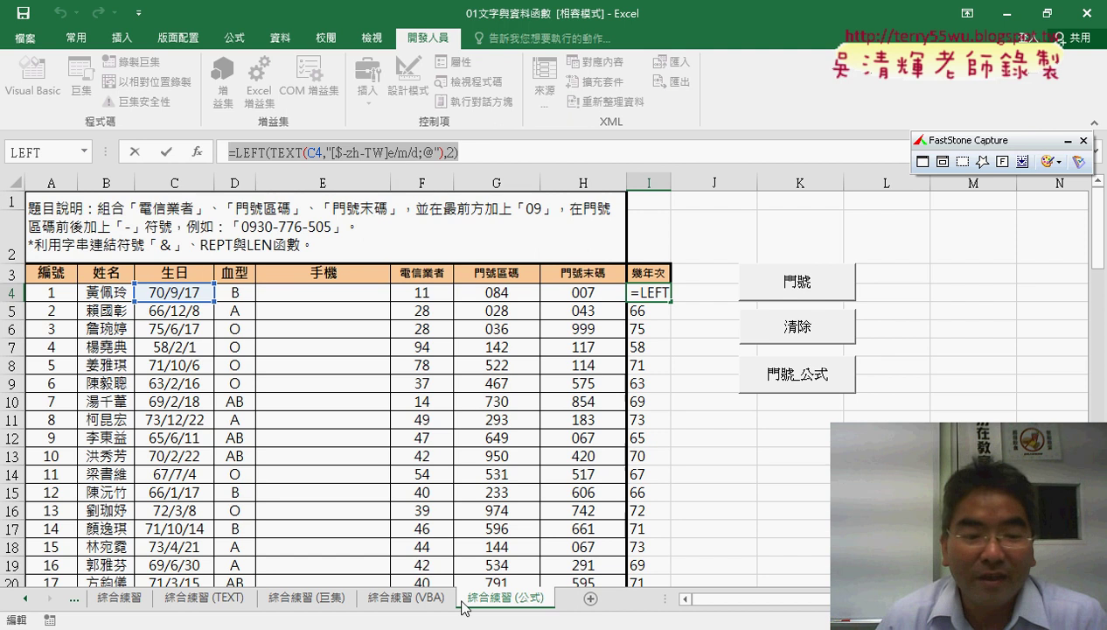
{"action": "left_click", "coordinate": [136, 155]}
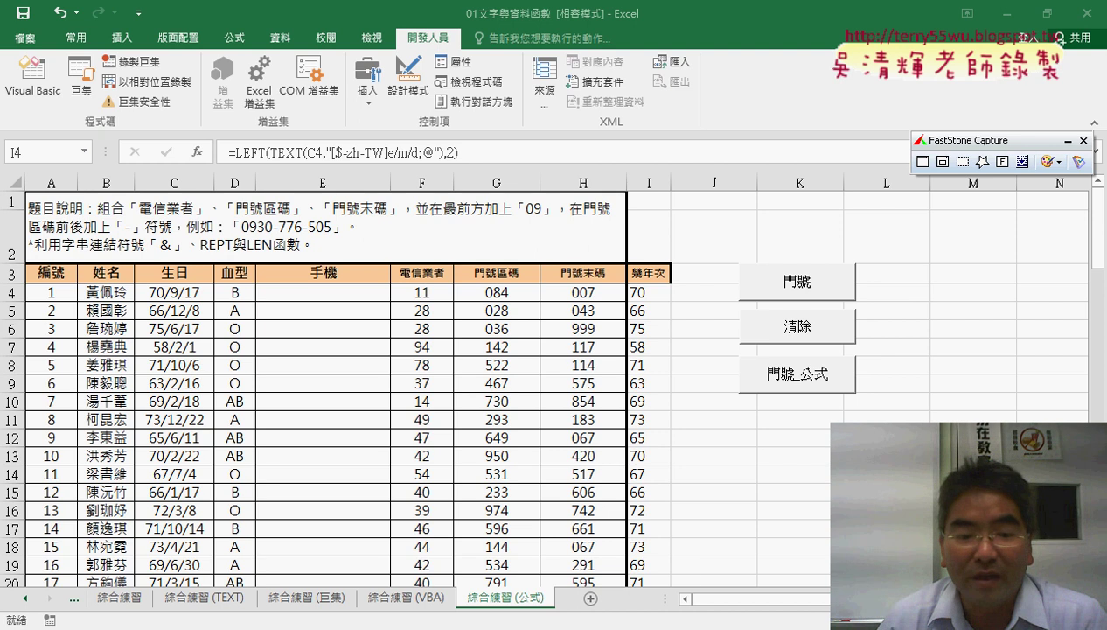
{"action": "key", "text": "alt+Tab"}
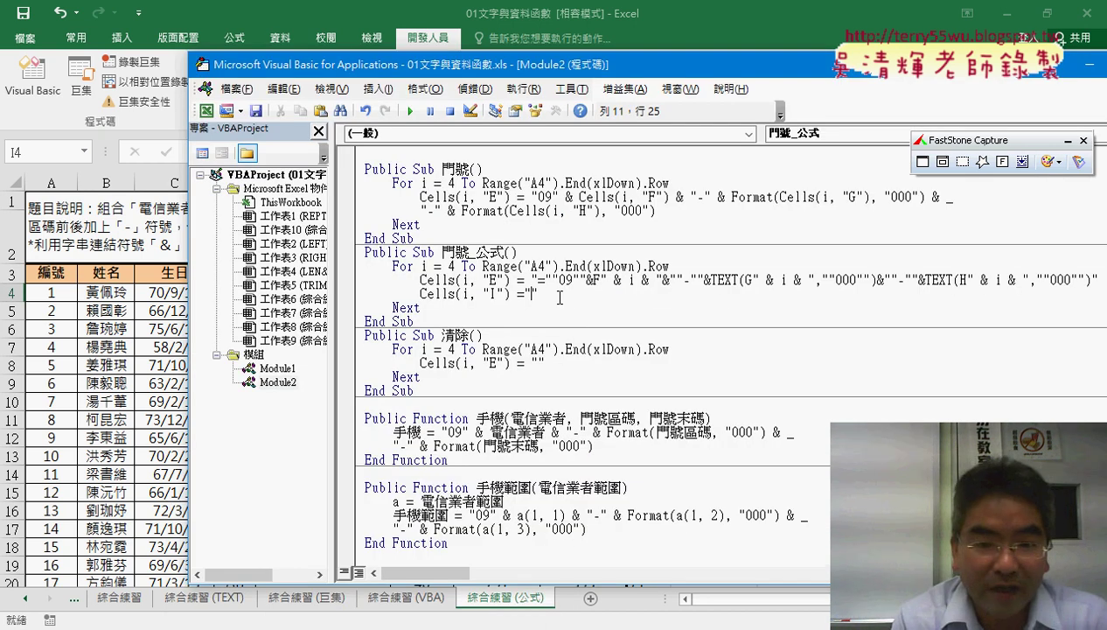
- Paste the year formula into the Cells(i, "I") line, doubling the quotes around [$-zh-TW]e/m/d;@
{"action": "key", "text": "ctrl+v"}
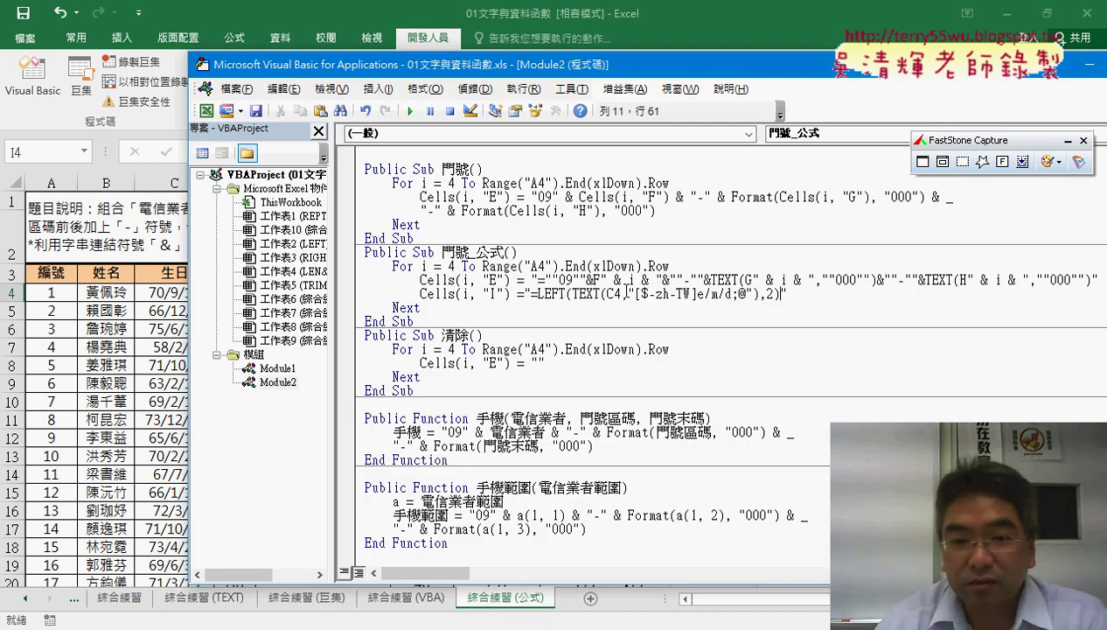
{"action": "left_click", "coordinate": [626, 294]}
{"action": "type", "text": "\""}
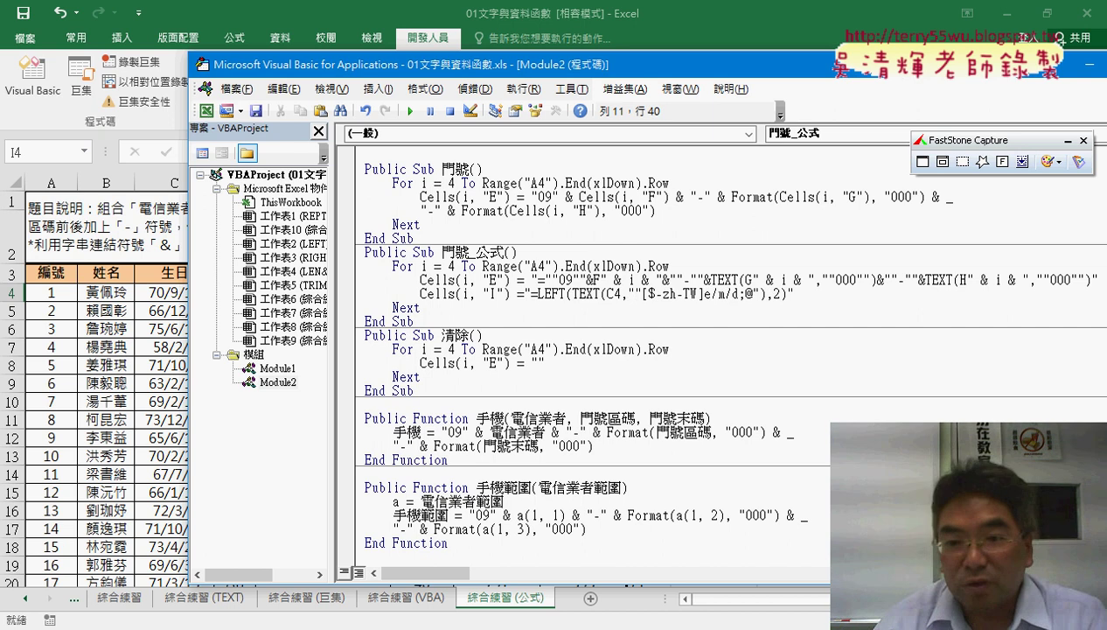
{"action": "left_click", "coordinate": [768, 294]}
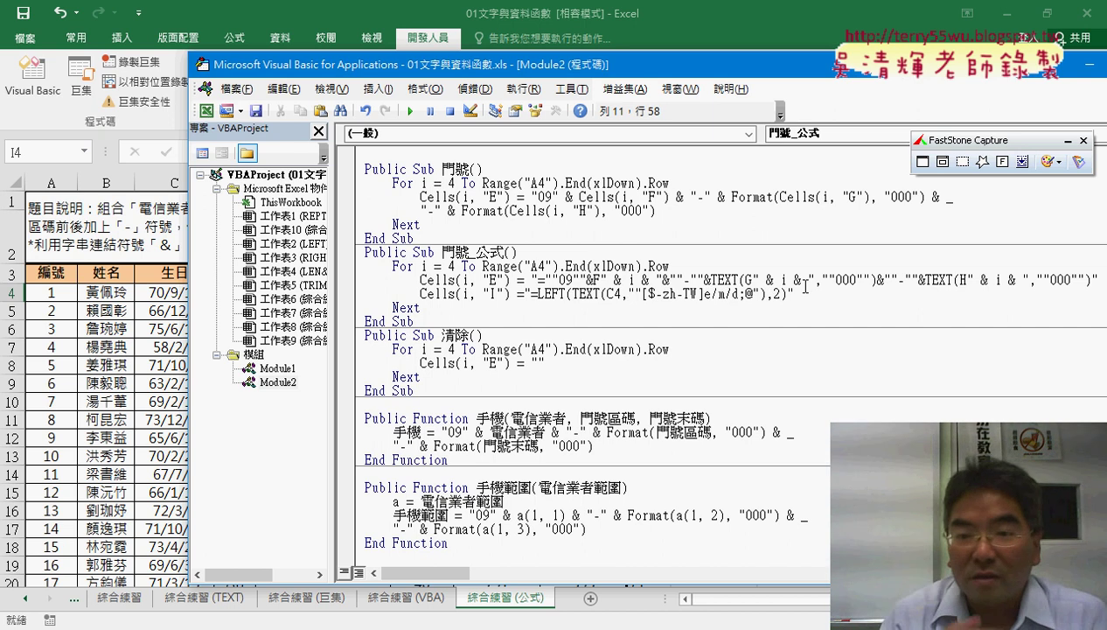
{"action": "type", "text": "\""}
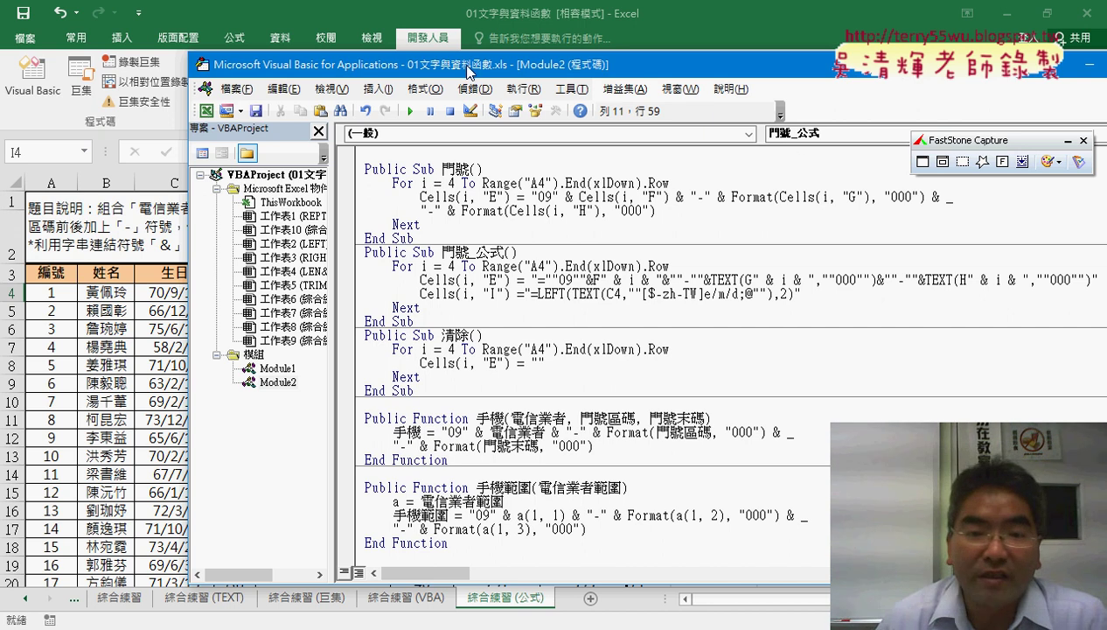
- Run 門號_公式 to fill phone numbers and year 70 on every row, then compare its E and I lines
{"action": "left_click_drag", "start_coordinate": [470, 73], "coordinate": [968, 71]}
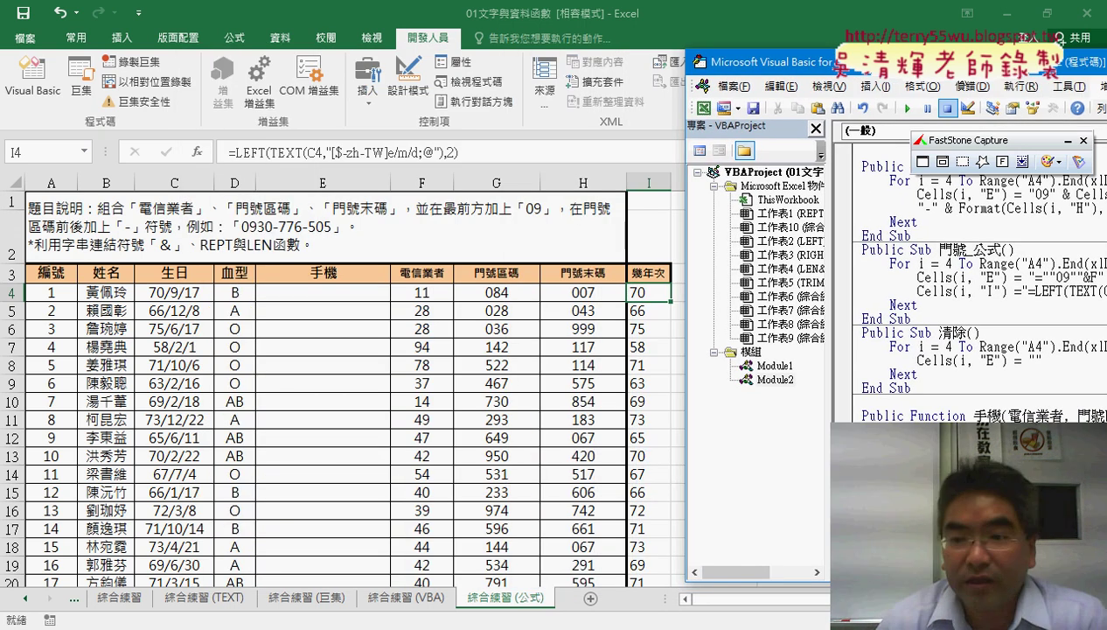
{"action": "key", "text": "Up"}
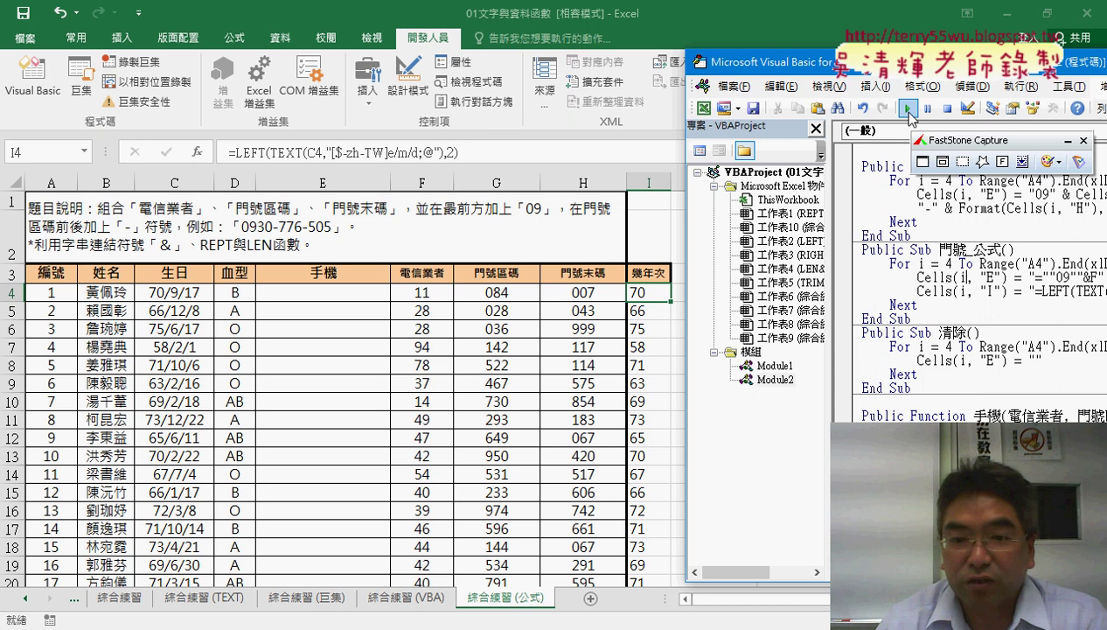
{"action": "left_click", "coordinate": [908, 109]}
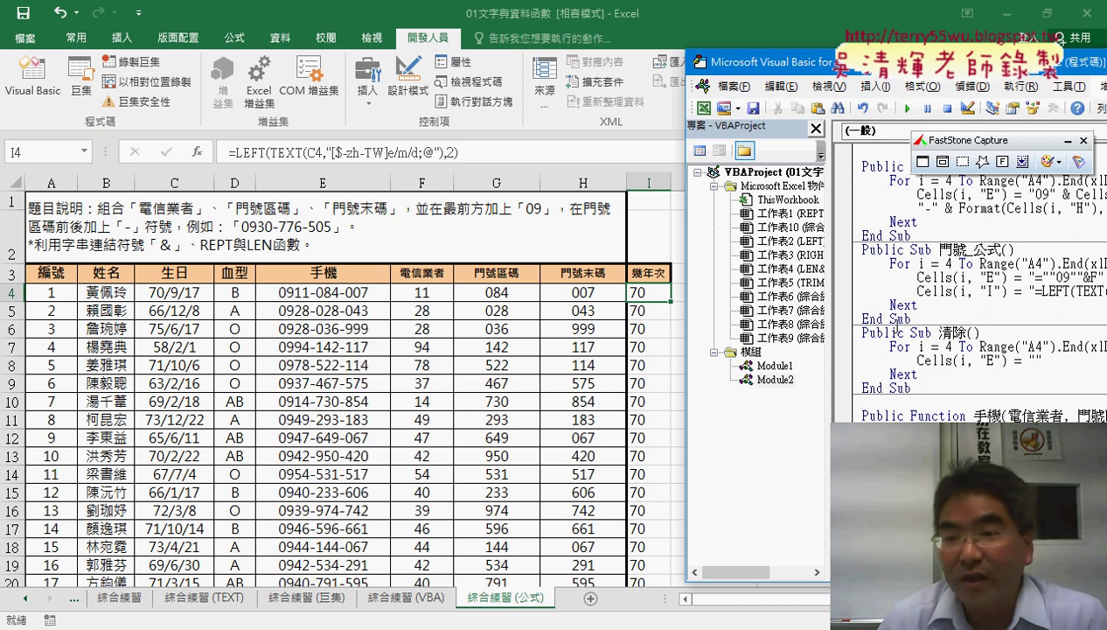
{"action": "left_click", "coordinate": [936, 292]}
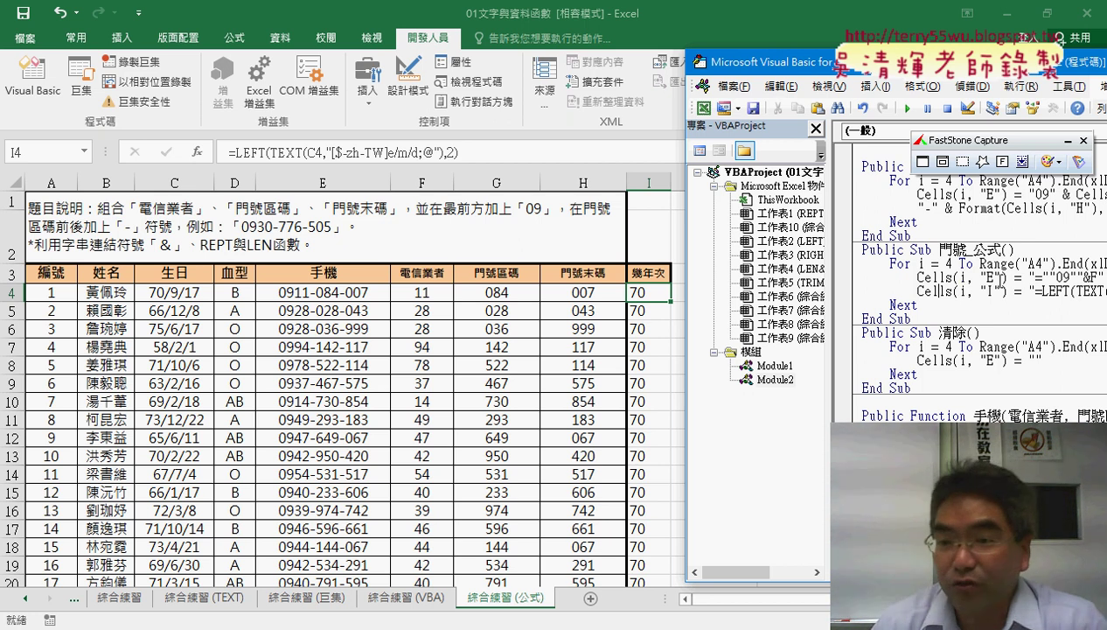
{"action": "double_click", "coordinate": [987, 277]}
{"action": "double_click", "coordinate": [991, 290]}
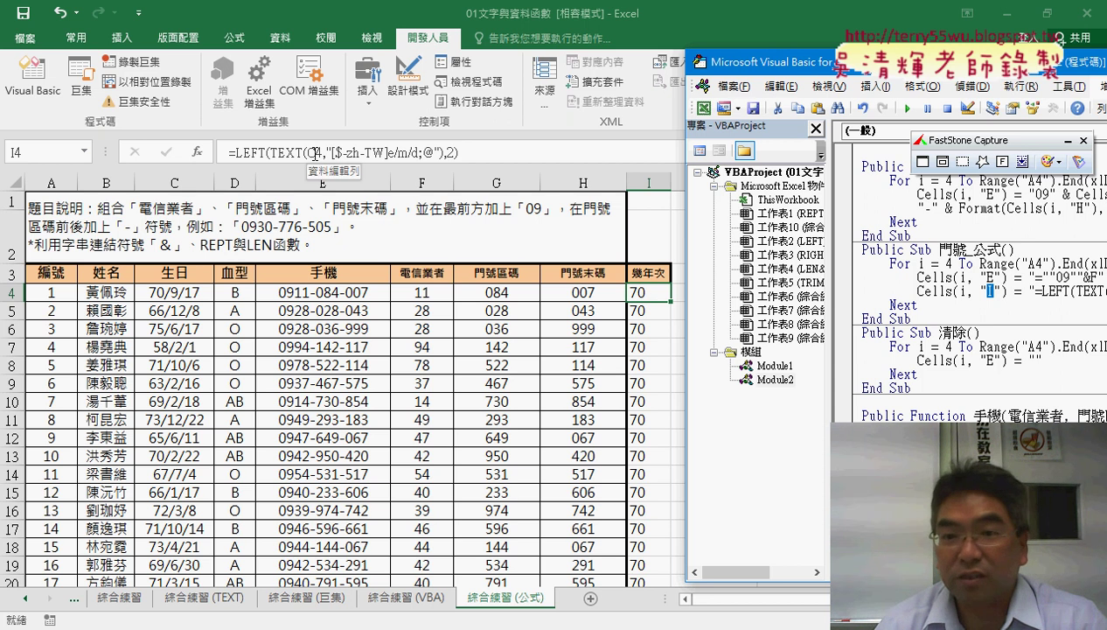
- Replace the hard-coded 4 in C4 with " & i & " so each row references its own C cell
{"action": "left_click_drag", "start_coordinate": [769, 68], "coordinate": [176, 61]}
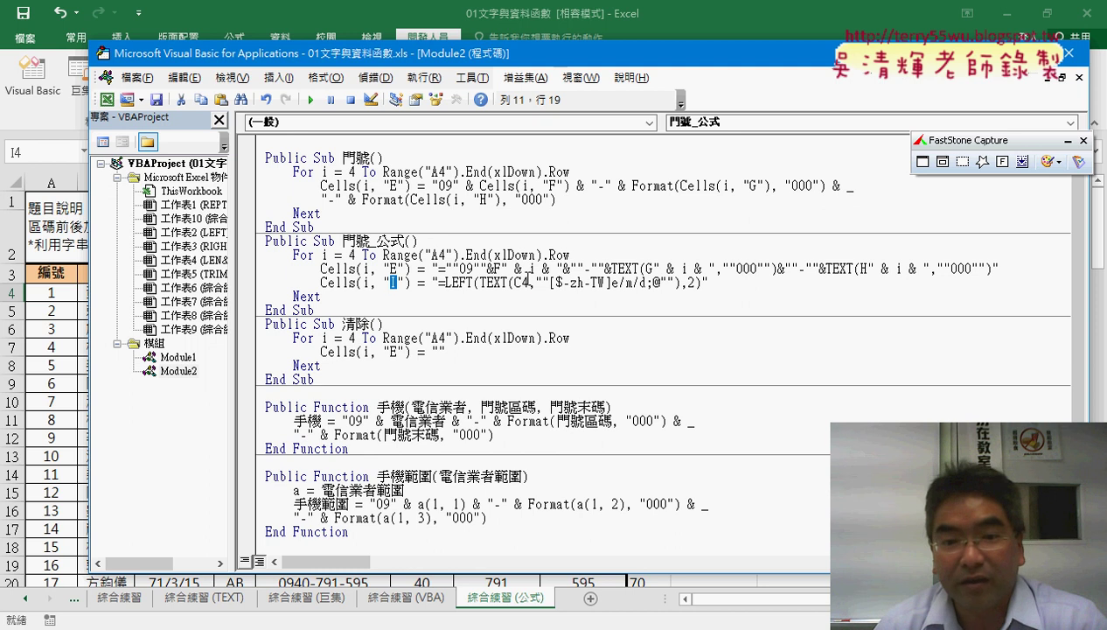
{"action": "left_click_drag", "start_coordinate": [522, 281], "coordinate": [529, 281]}
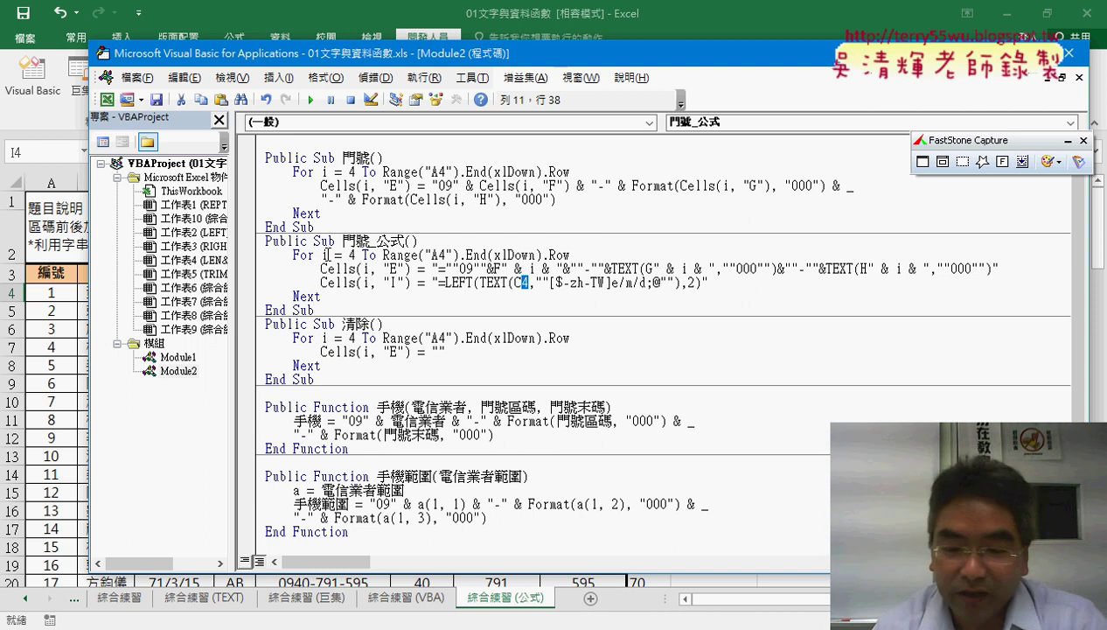
{"action": "type", "text": "\"\""}
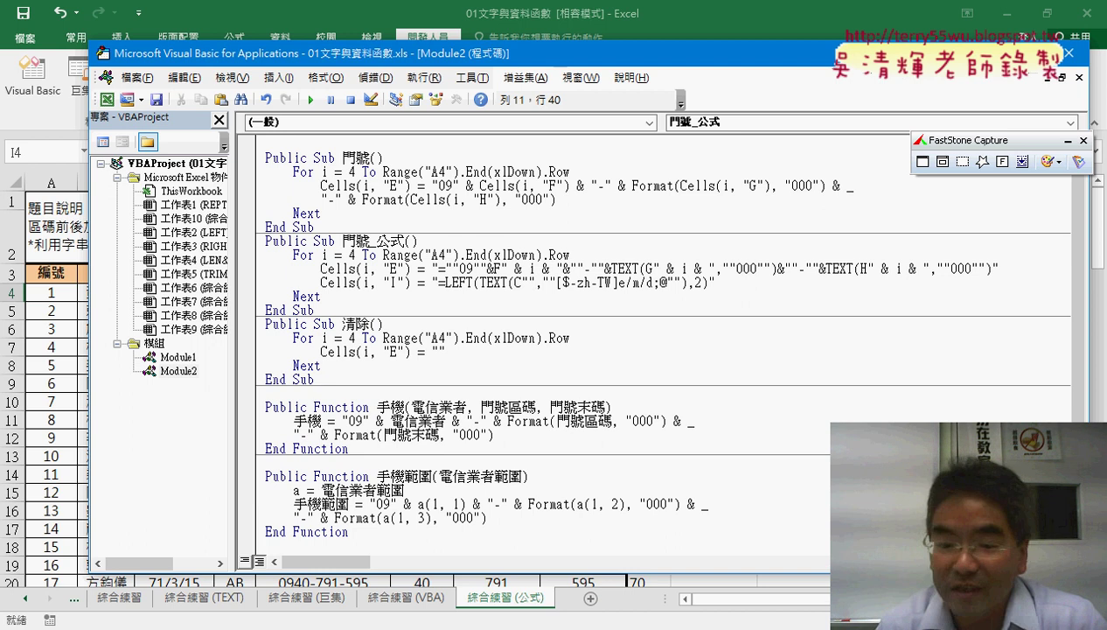
{"action": "key", "text": "Left"}
{"action": "type", "text": "&&"}
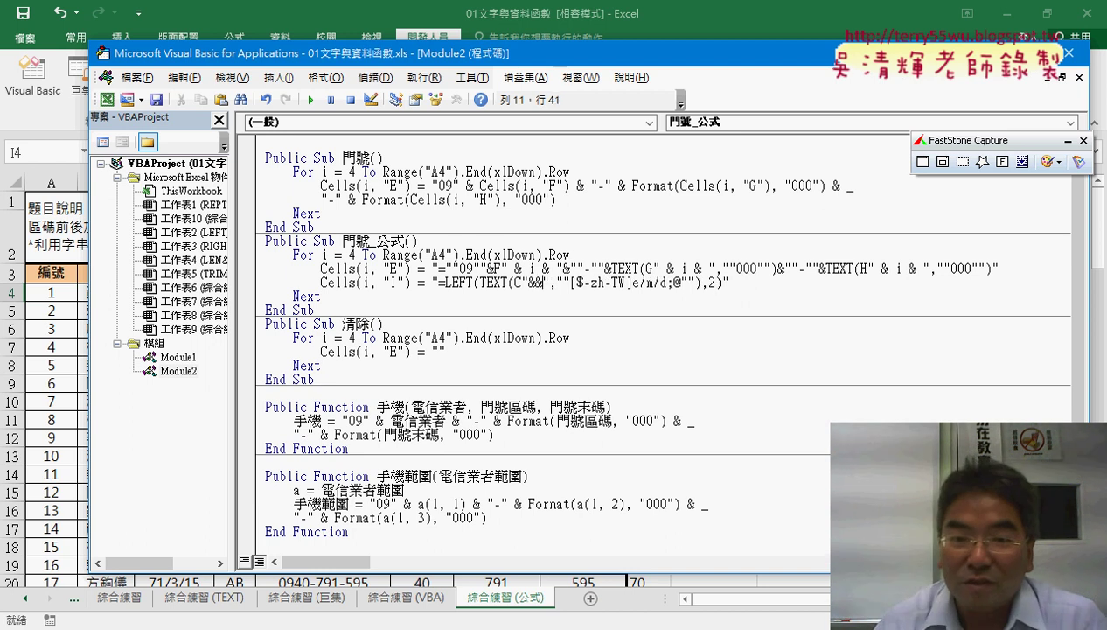
{"action": "type", "text": " i"}
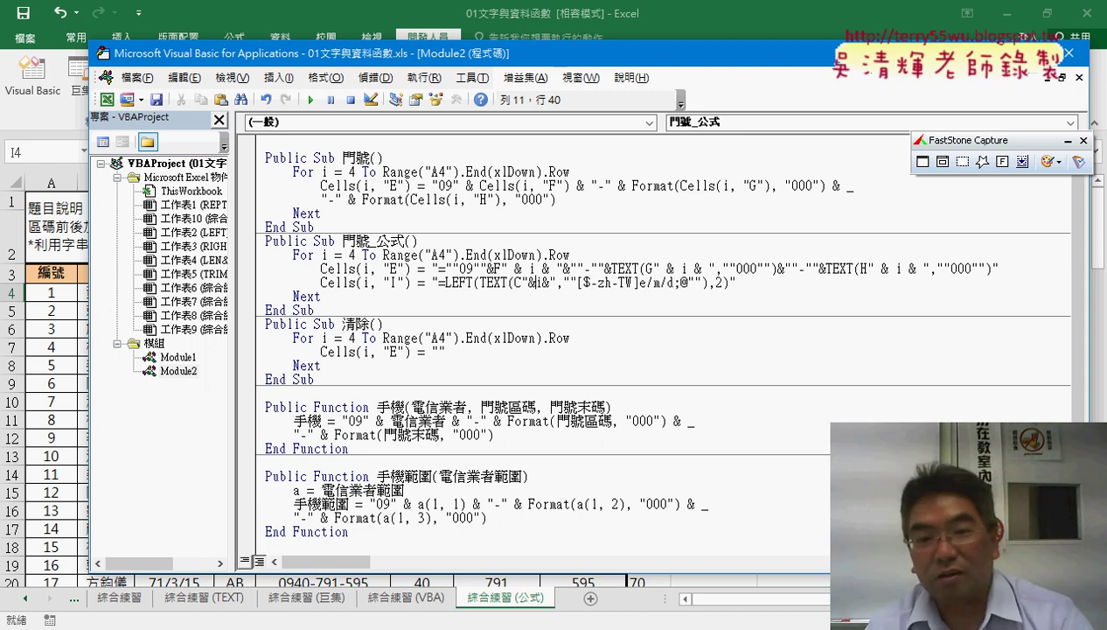
{"action": "key", "text": "Left"}
{"action": "key", "text": "Left"}
{"action": "key", "text": "Left"}
{"action": "key", "text": "Right"}
{"action": "key", "text": "Right"}
{"action": "key", "text": "Right"}
{"action": "key", "text": "Right"}
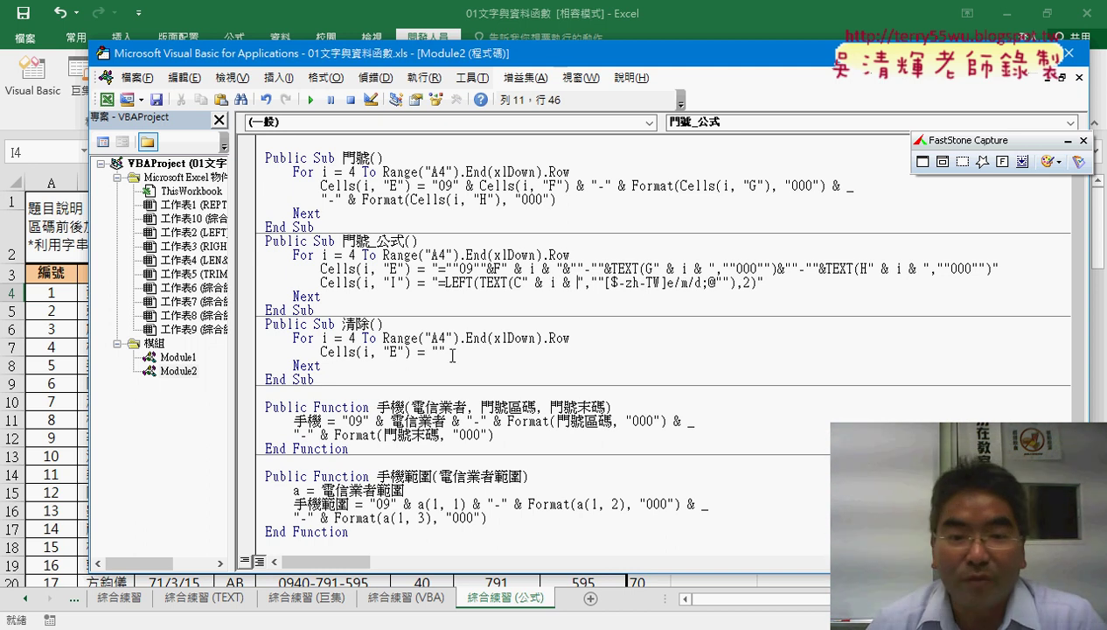
- Duplicate 清除's Cells(i, "E") = "" line and change E to I so column I is cleared too
{"action": "left_click_drag", "start_coordinate": [446, 352], "coordinate": [321, 353]}
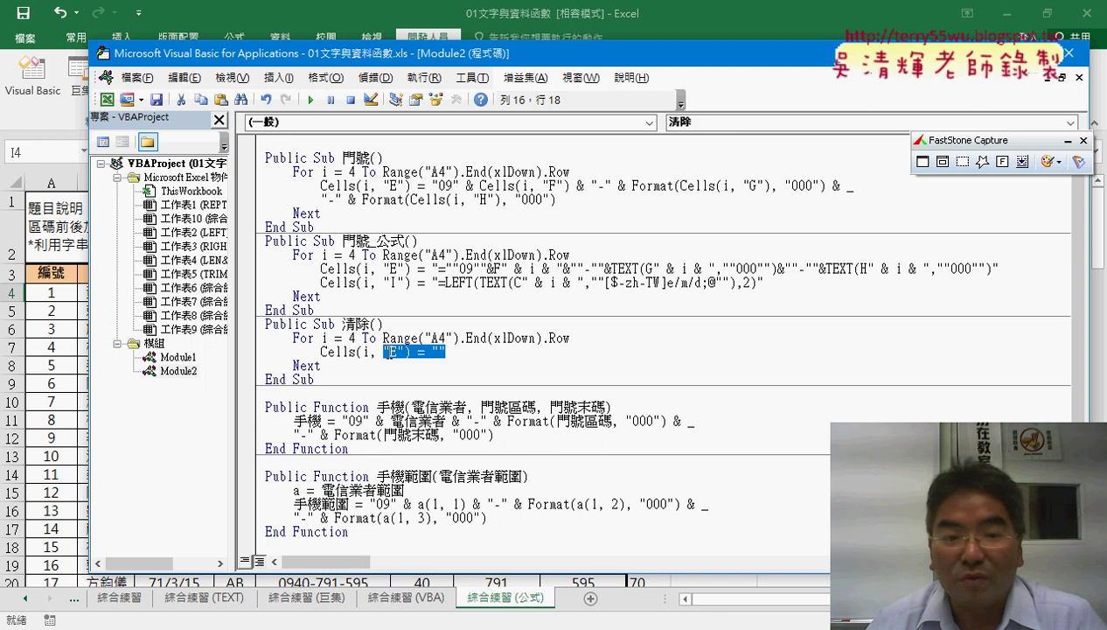
{"action": "left_click", "coordinate": [472, 354]}
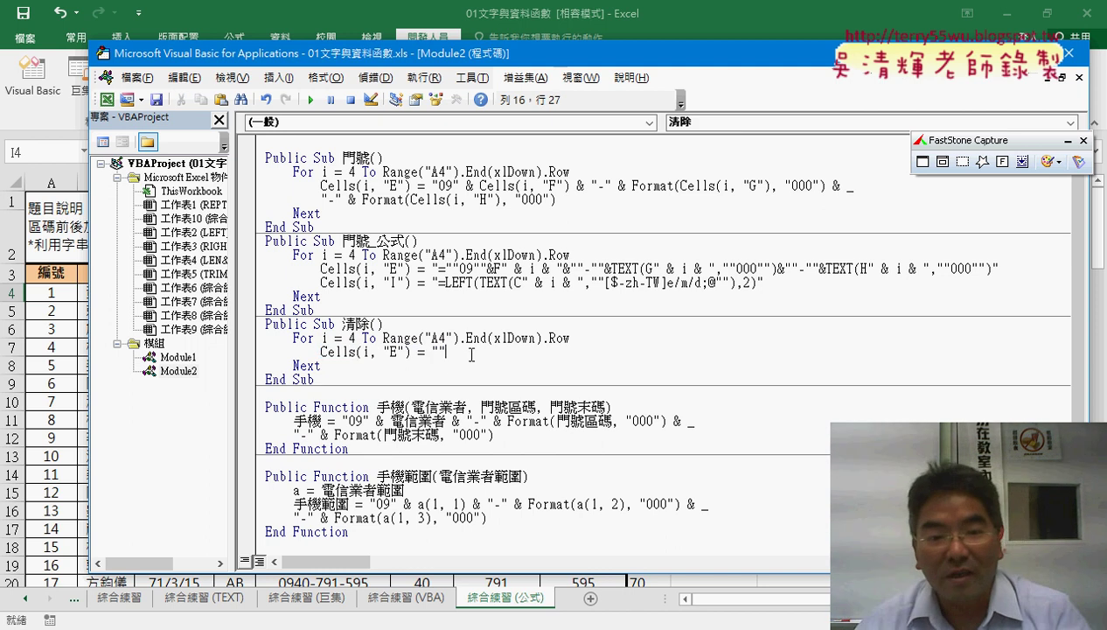
{"action": "key", "text": "Return"}
{"action": "type", "text": "Cells(i, \"E\") = \"\""}
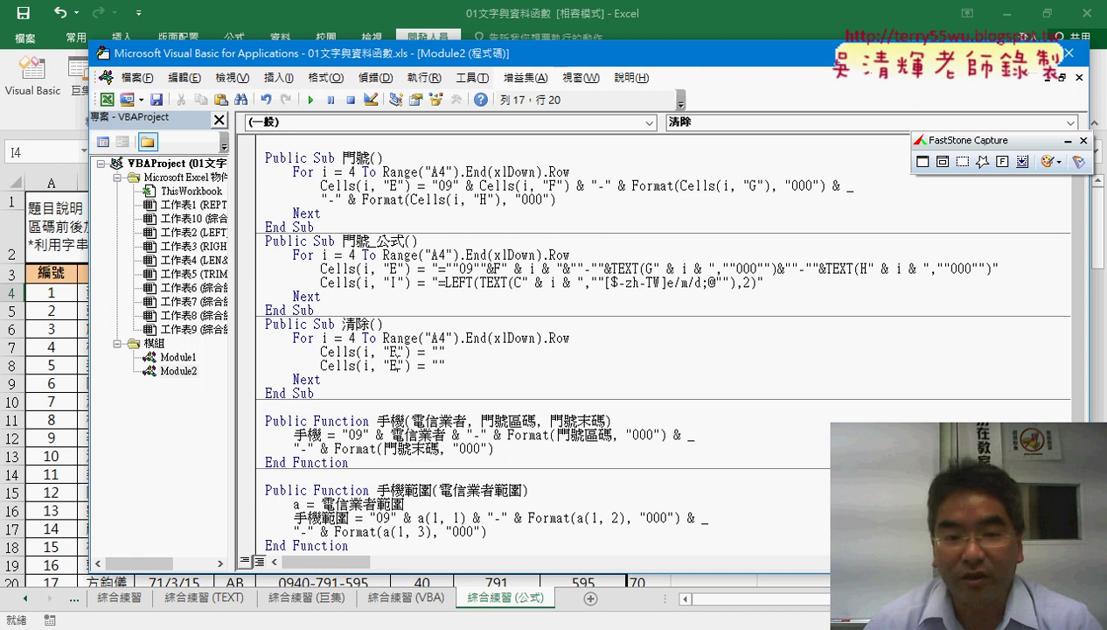
{"action": "key", "text": "BackSpace"}
{"action": "type", "text": "I"}
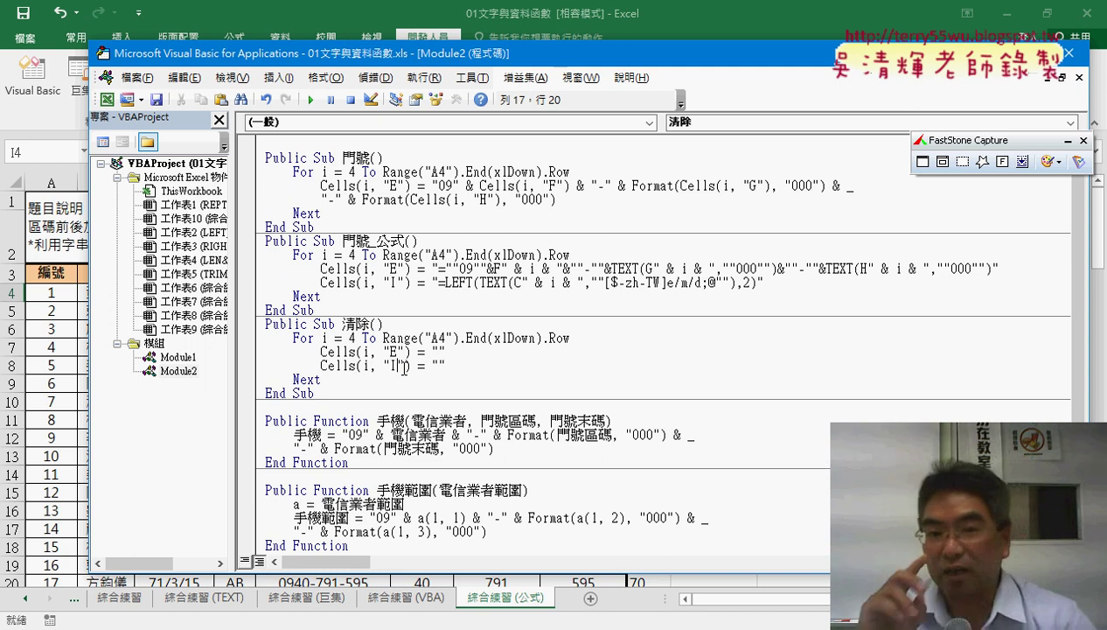
- Clear the phone and year columns with 清除, then refill them using 門號_公式
{"action": "left_click", "coordinate": [688, 29]}
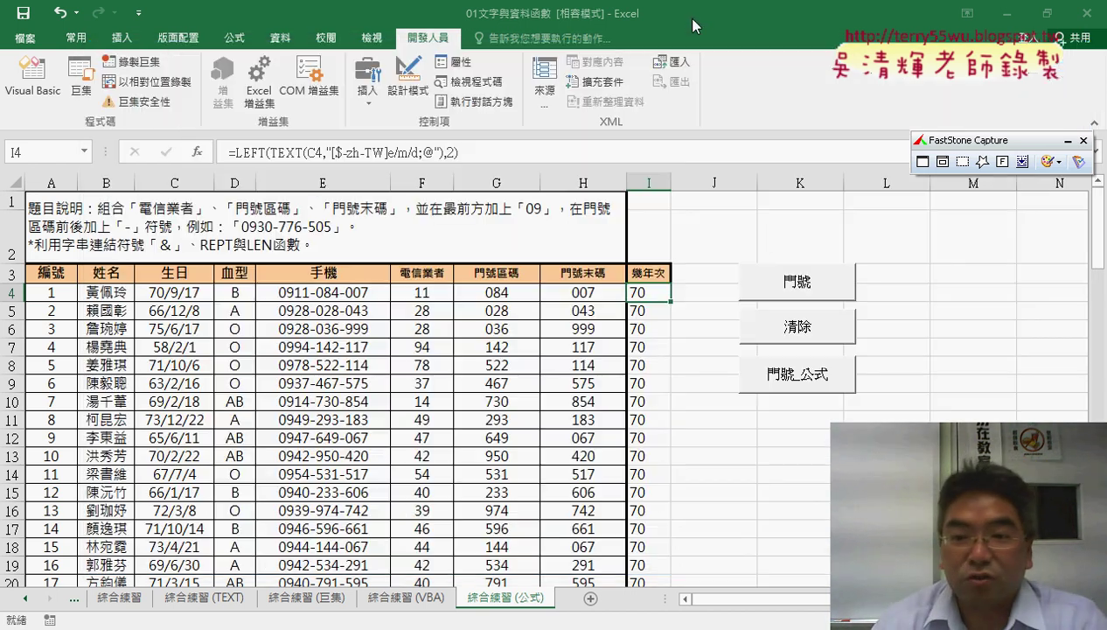
{"action": "left_click", "coordinate": [942, 370]}
{"action": "left_click", "coordinate": [796, 327]}
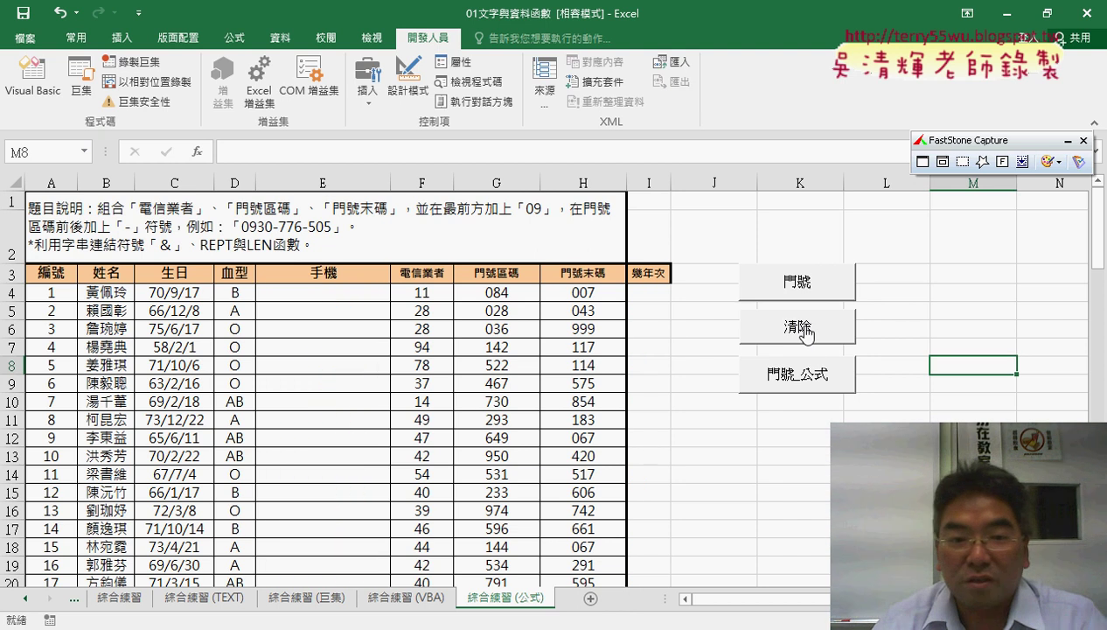
{"action": "left_click", "coordinate": [789, 377]}
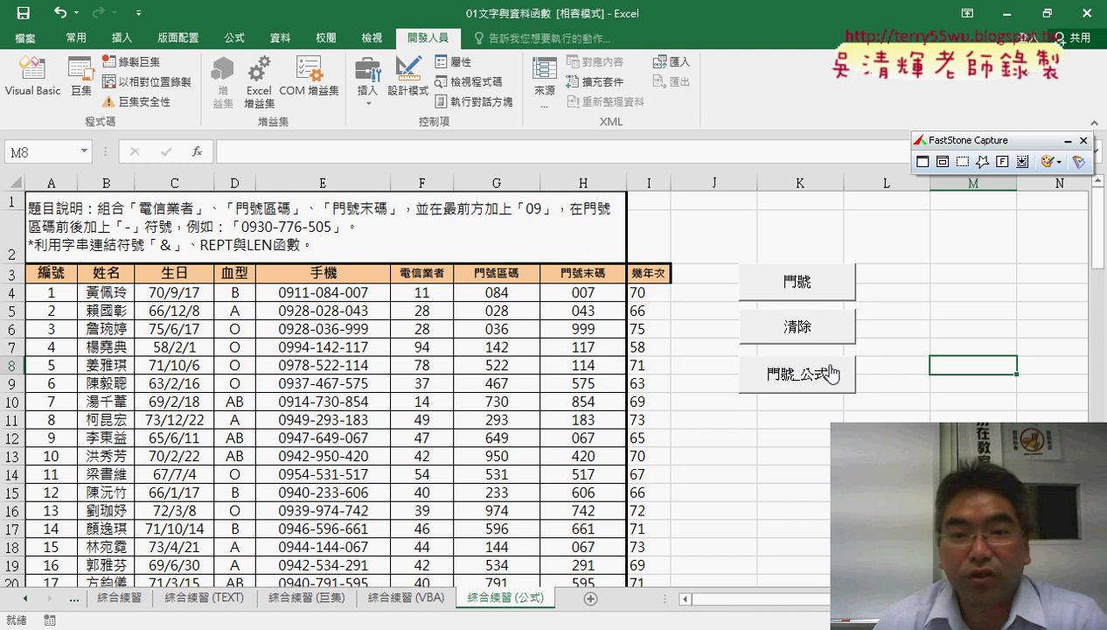
- Clear again, fill only column E phone numbers via 門號, then add column I year formulas via 門號_公式
{"action": "left_click", "coordinate": [836, 332]}
{"action": "left_click", "coordinate": [825, 376]}
{"action": "left_click", "coordinate": [822, 333]}
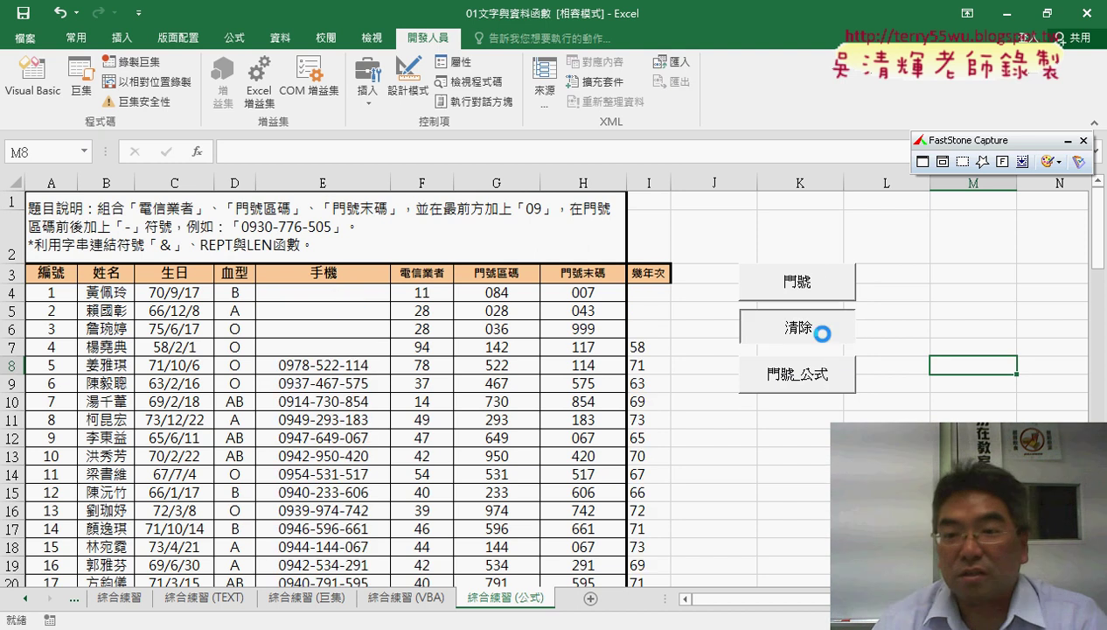
{"action": "left_click", "coordinate": [823, 284]}
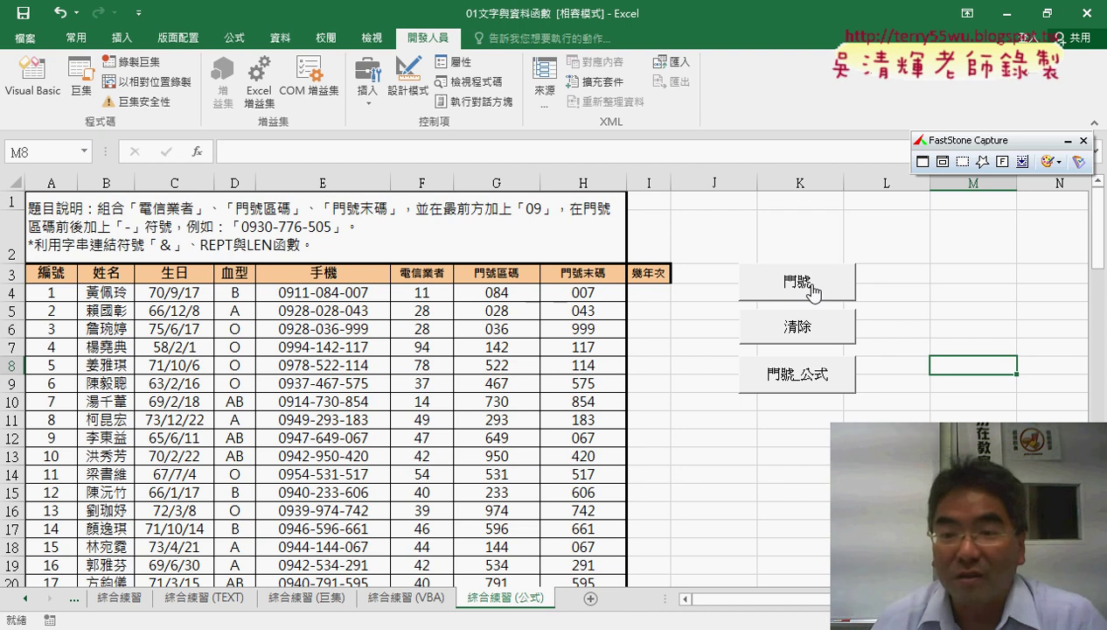
{"action": "left_click", "coordinate": [809, 378]}
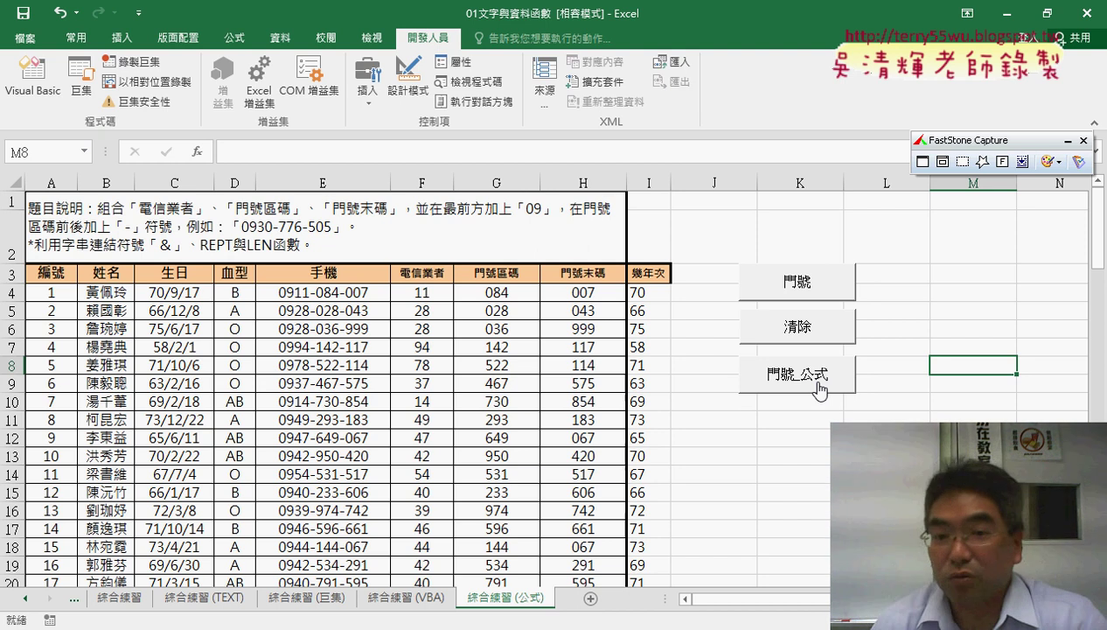
- Inspect cells I3 and I4 to confirm per-row years (70, 66, 75), then switch to the Google Docs notes
{"action": "left_click", "coordinate": [654, 294]}
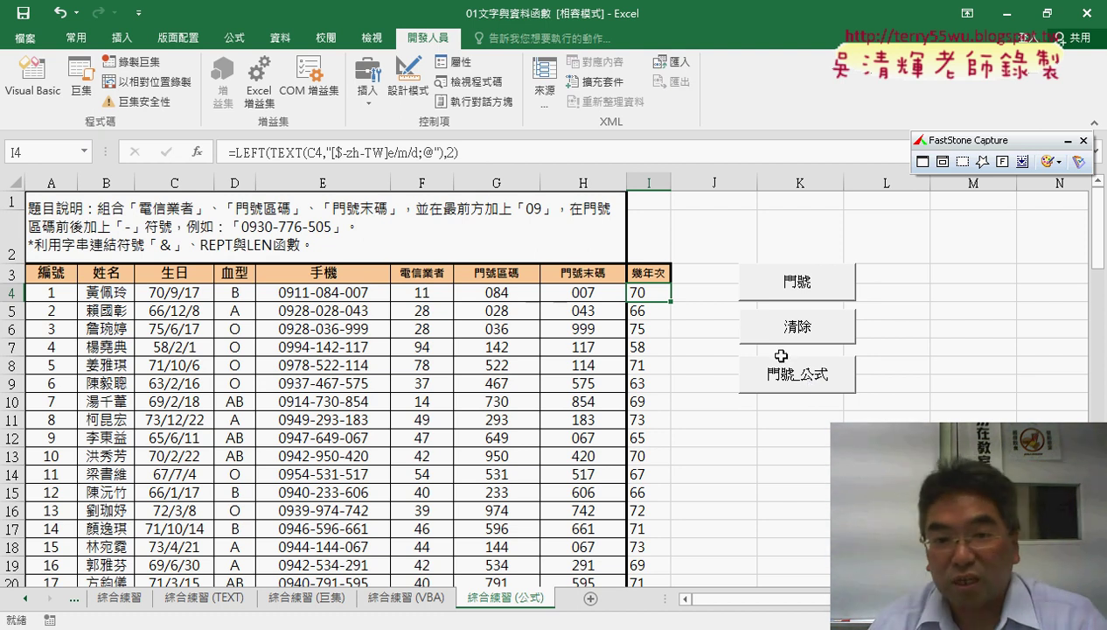
{"action": "left_click", "coordinate": [649, 274]}
{"action": "left_click", "coordinate": [649, 295]}
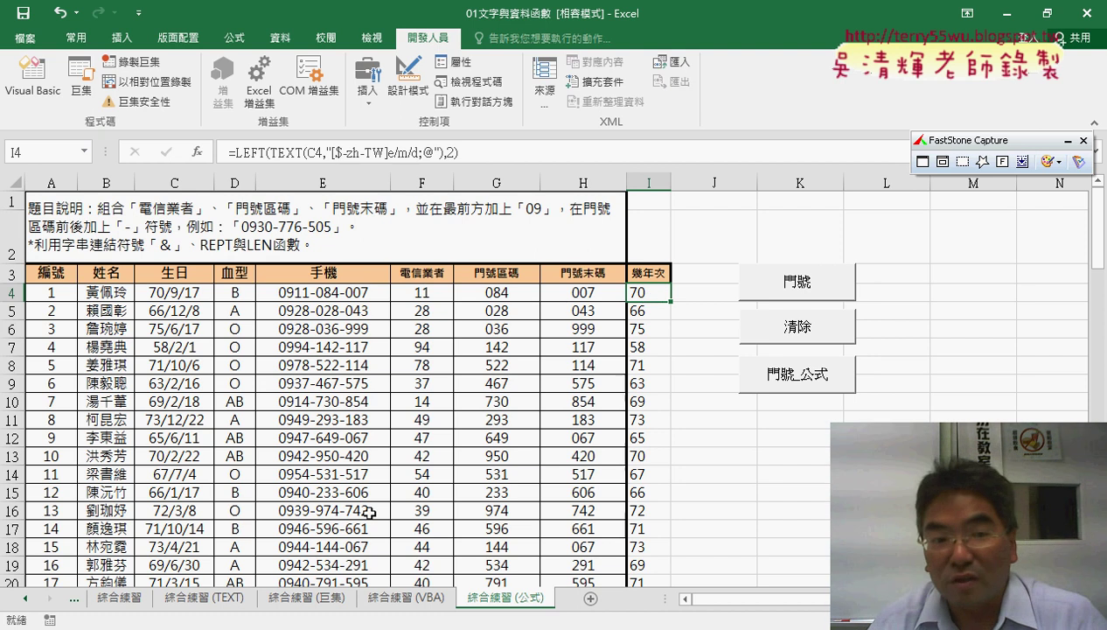
{"action": "mouse_move", "coordinate": [275, 628]}
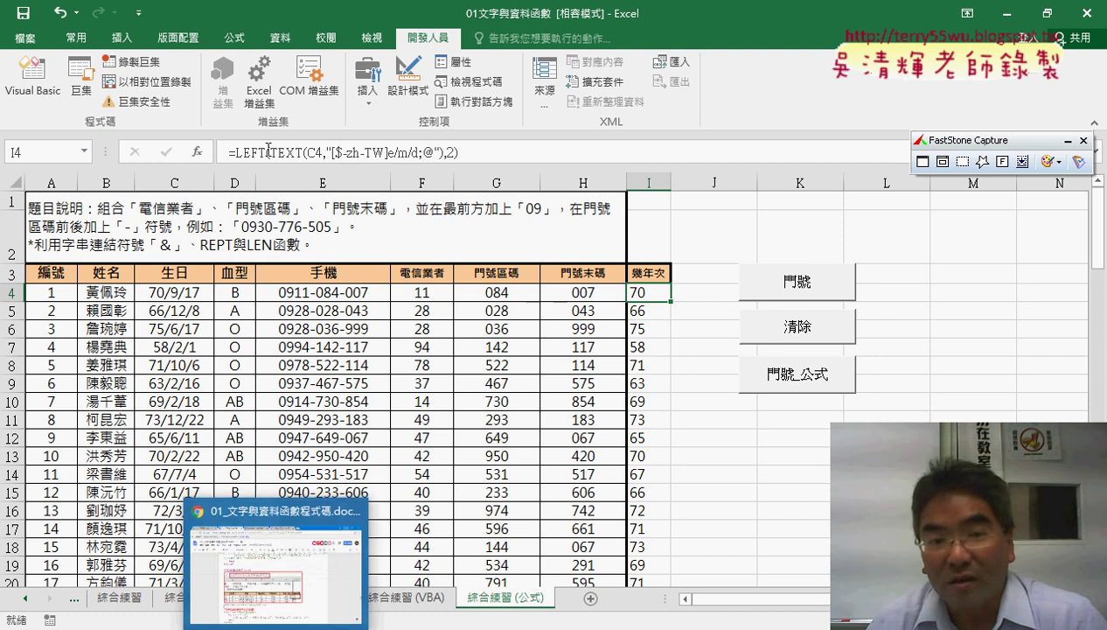
{"action": "left_click", "coordinate": [276, 626]}
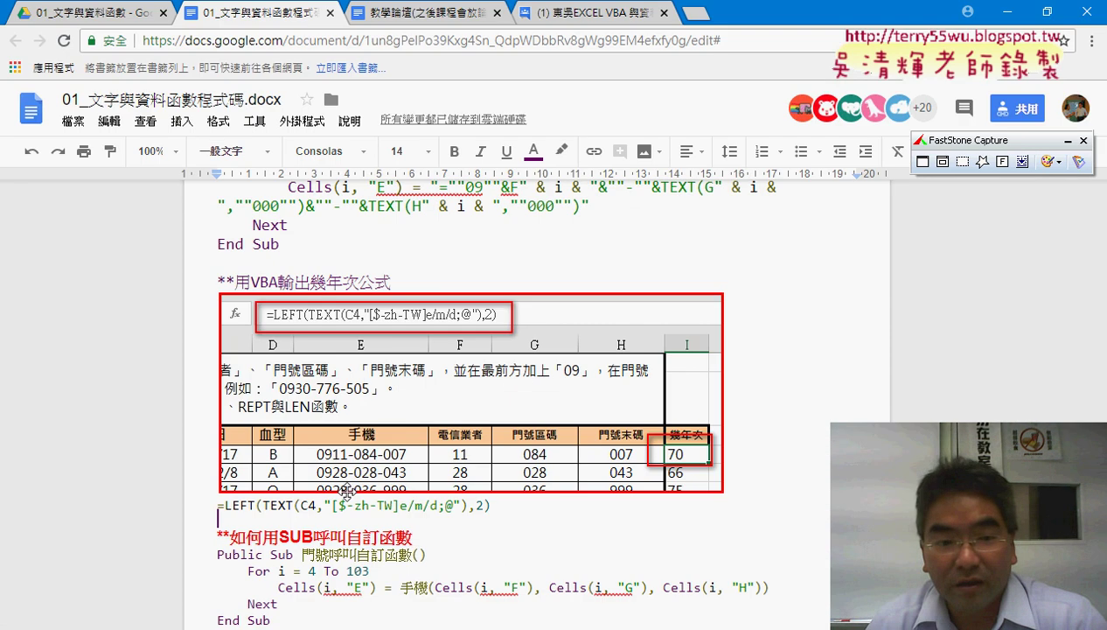
- In the 用VBA輸出幾年次公式 section, select the =LEFT(TEXT(C4,"[$-zh-TW]e/m/d;@"),2) line under the screenshot
{"action": "scroll", "coordinate": [293, 435], "scroll_direction": "up", "scroll_amount": 5}
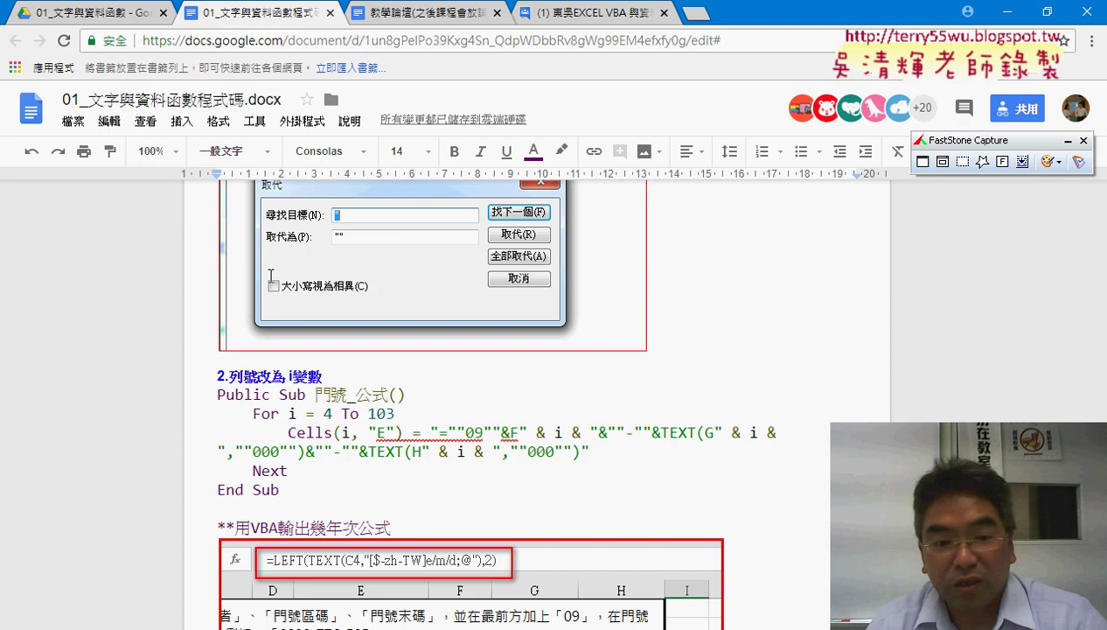
{"action": "scroll", "coordinate": [293, 435], "scroll_direction": "down", "scroll_amount": 1}
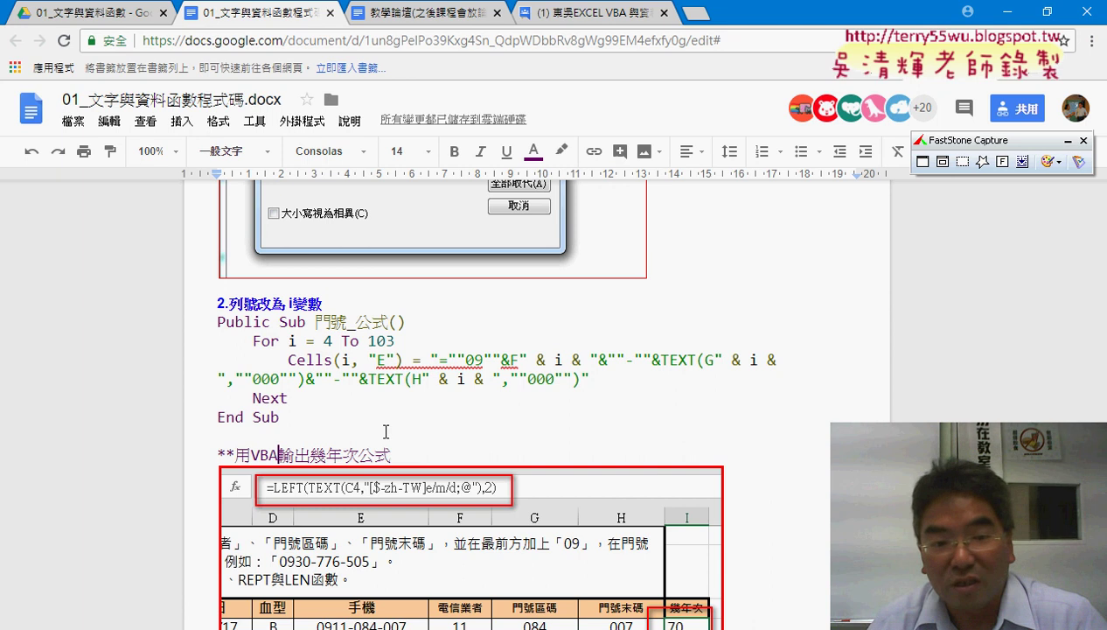
{"action": "scroll", "coordinate": [345, 413], "scroll_direction": "down", "scroll_amount": 4}
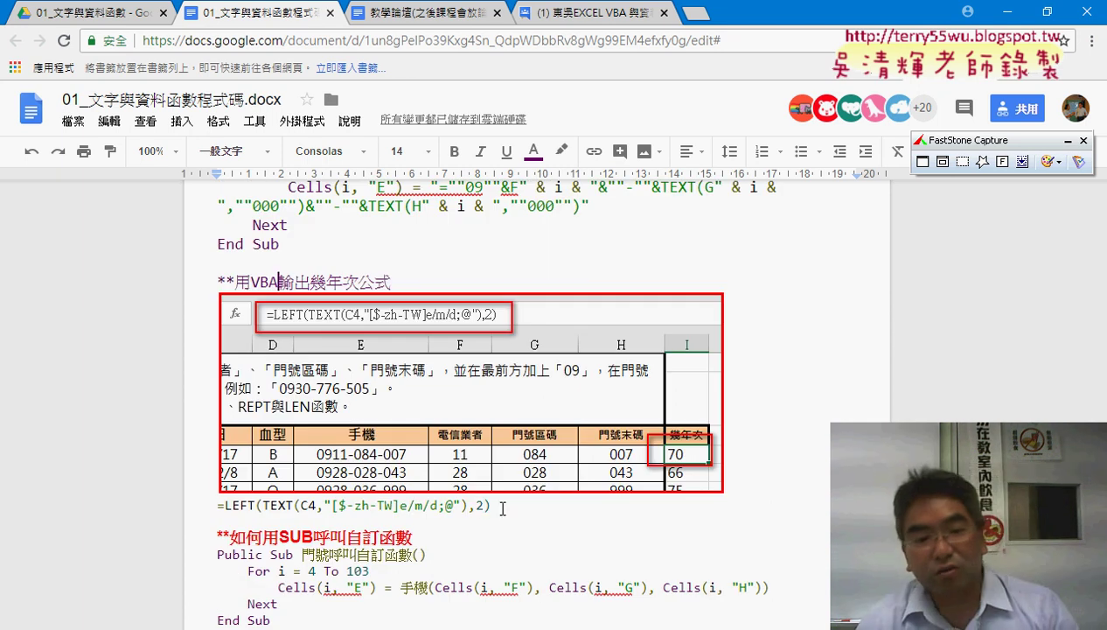
{"action": "left_click_drag", "start_coordinate": [491, 505], "coordinate": [210, 504]}
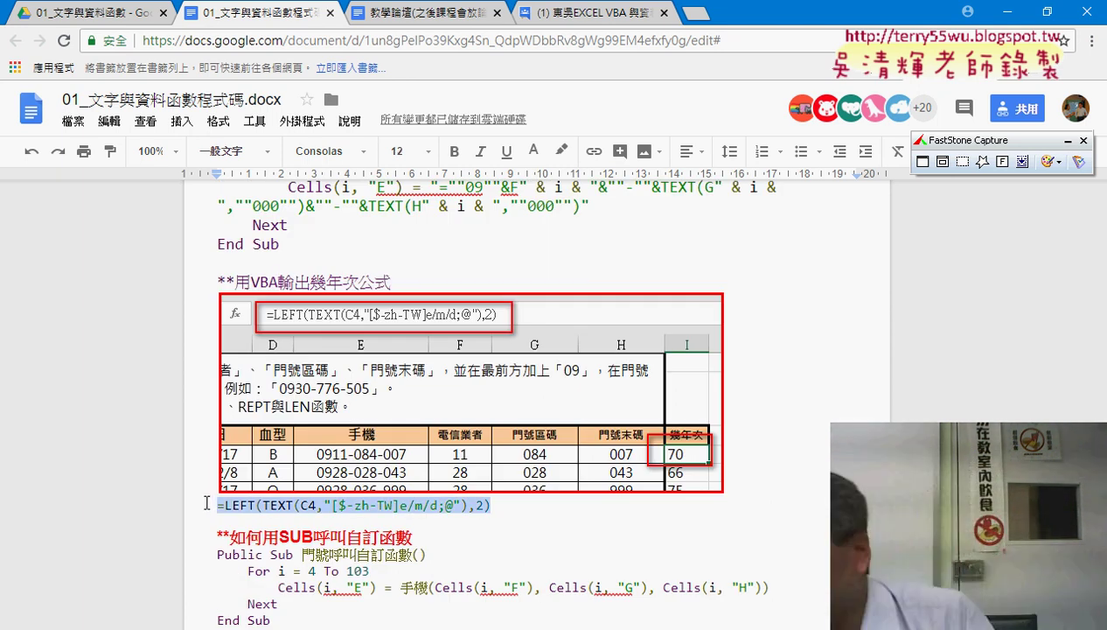